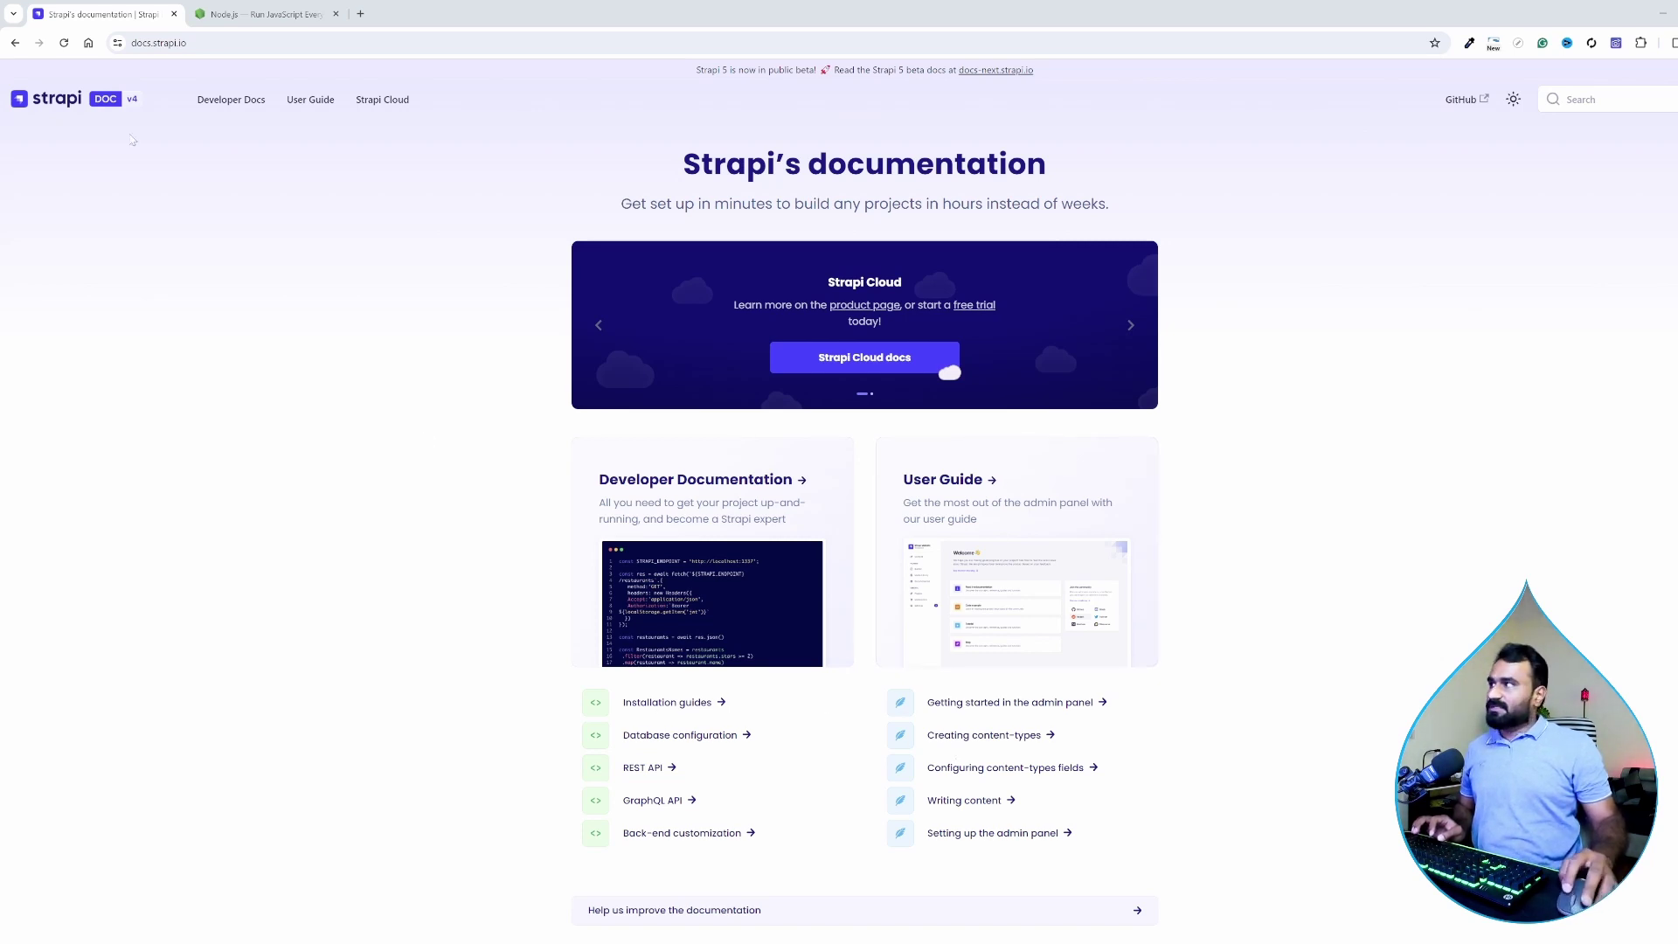
- Open the Developer Docs Quick Start Guide, check its Prerequisites, and open Node.js in a background tab
left_click(253, 98)
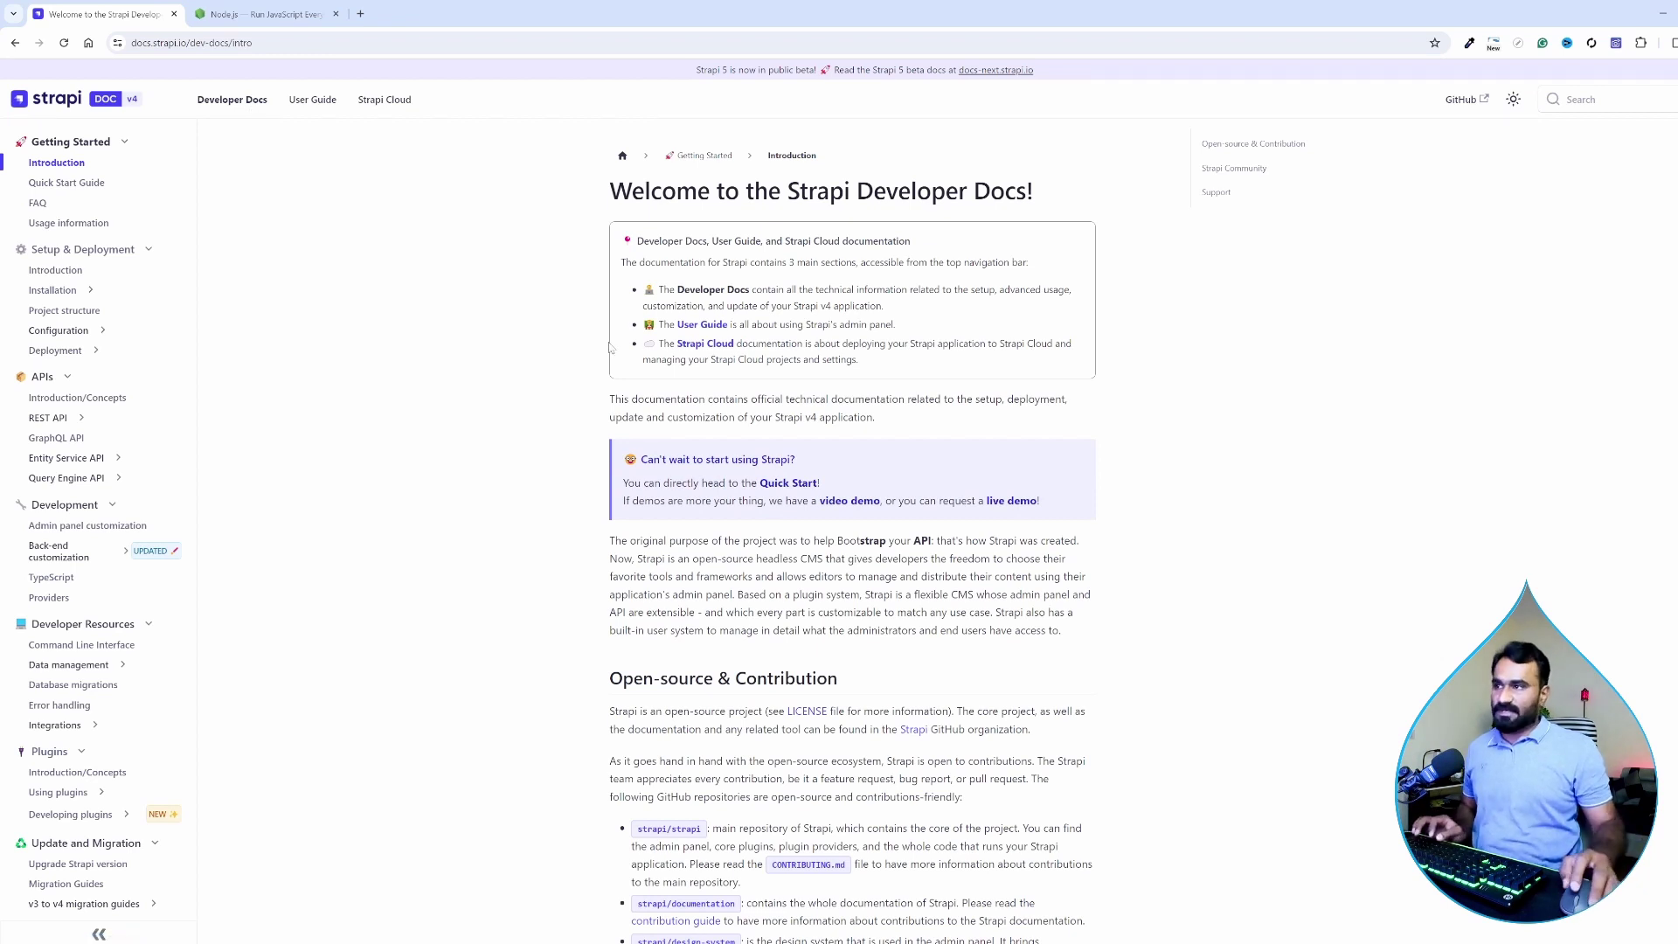
left_click(76, 183)
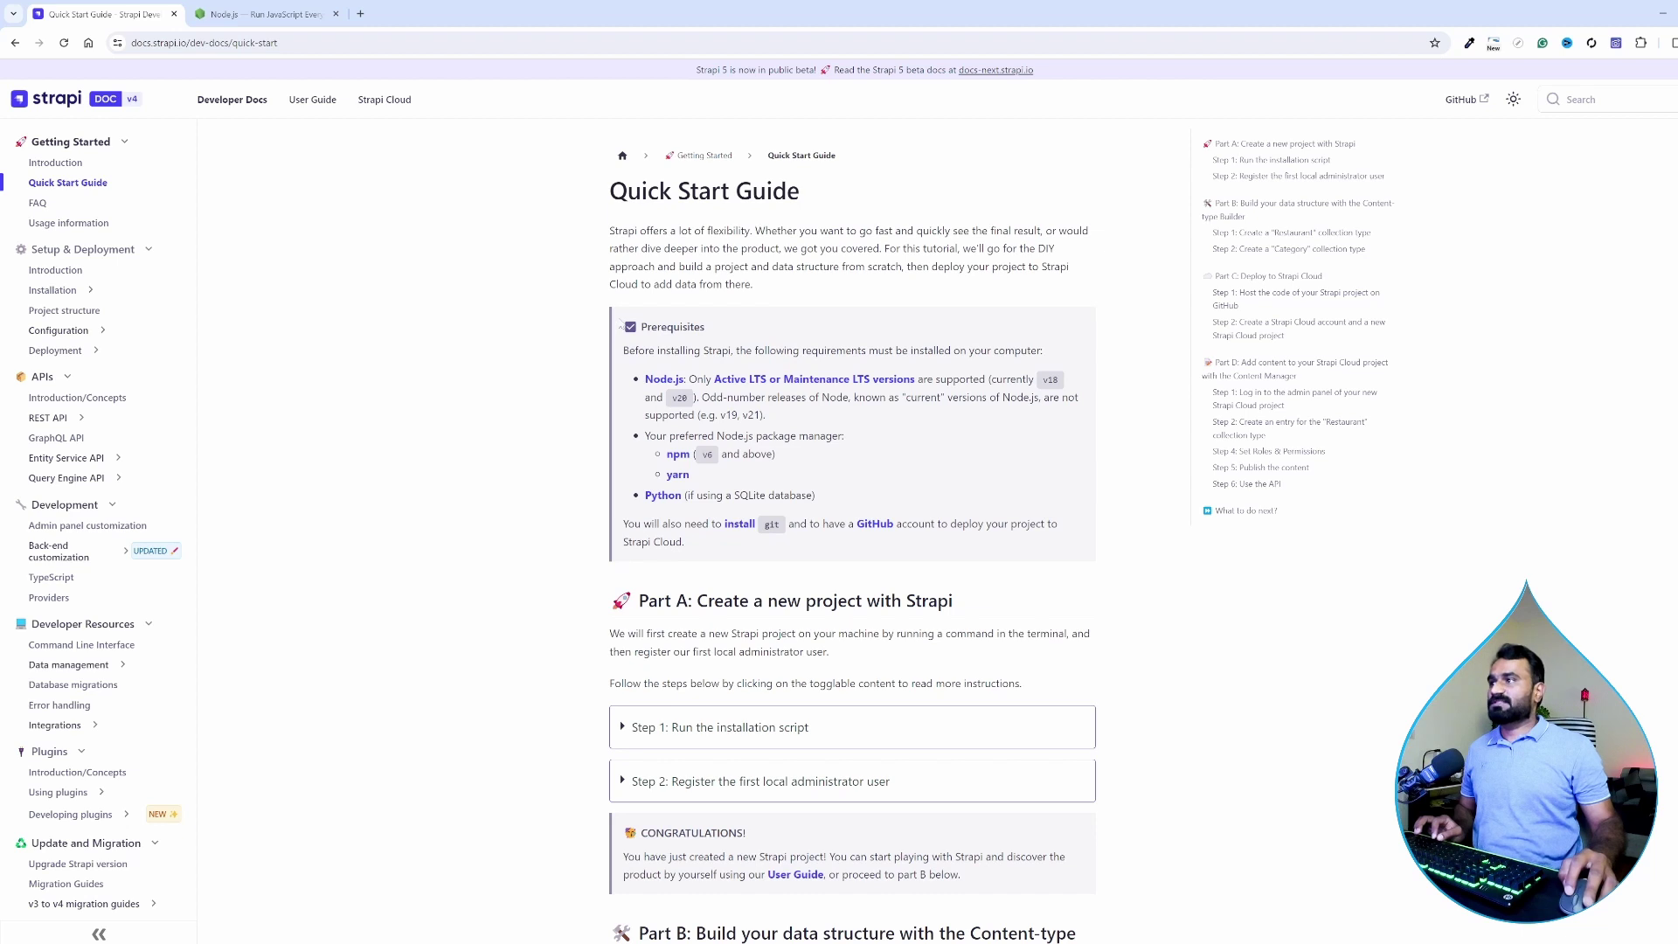
double_click(672, 327)
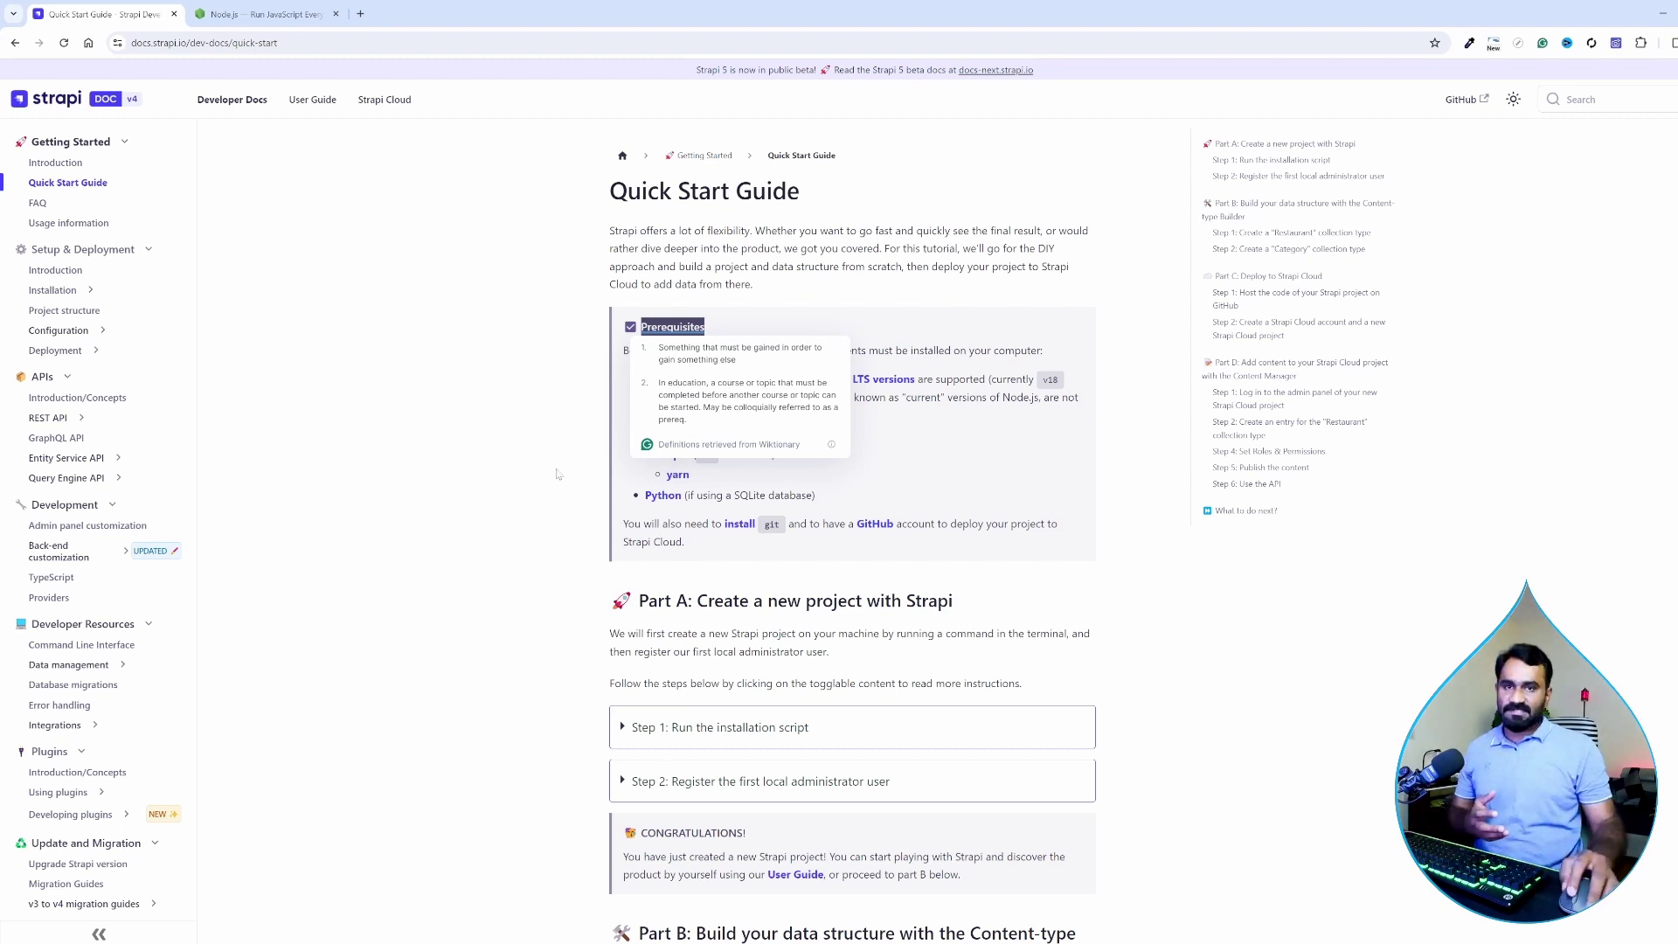
left_click(553, 520)
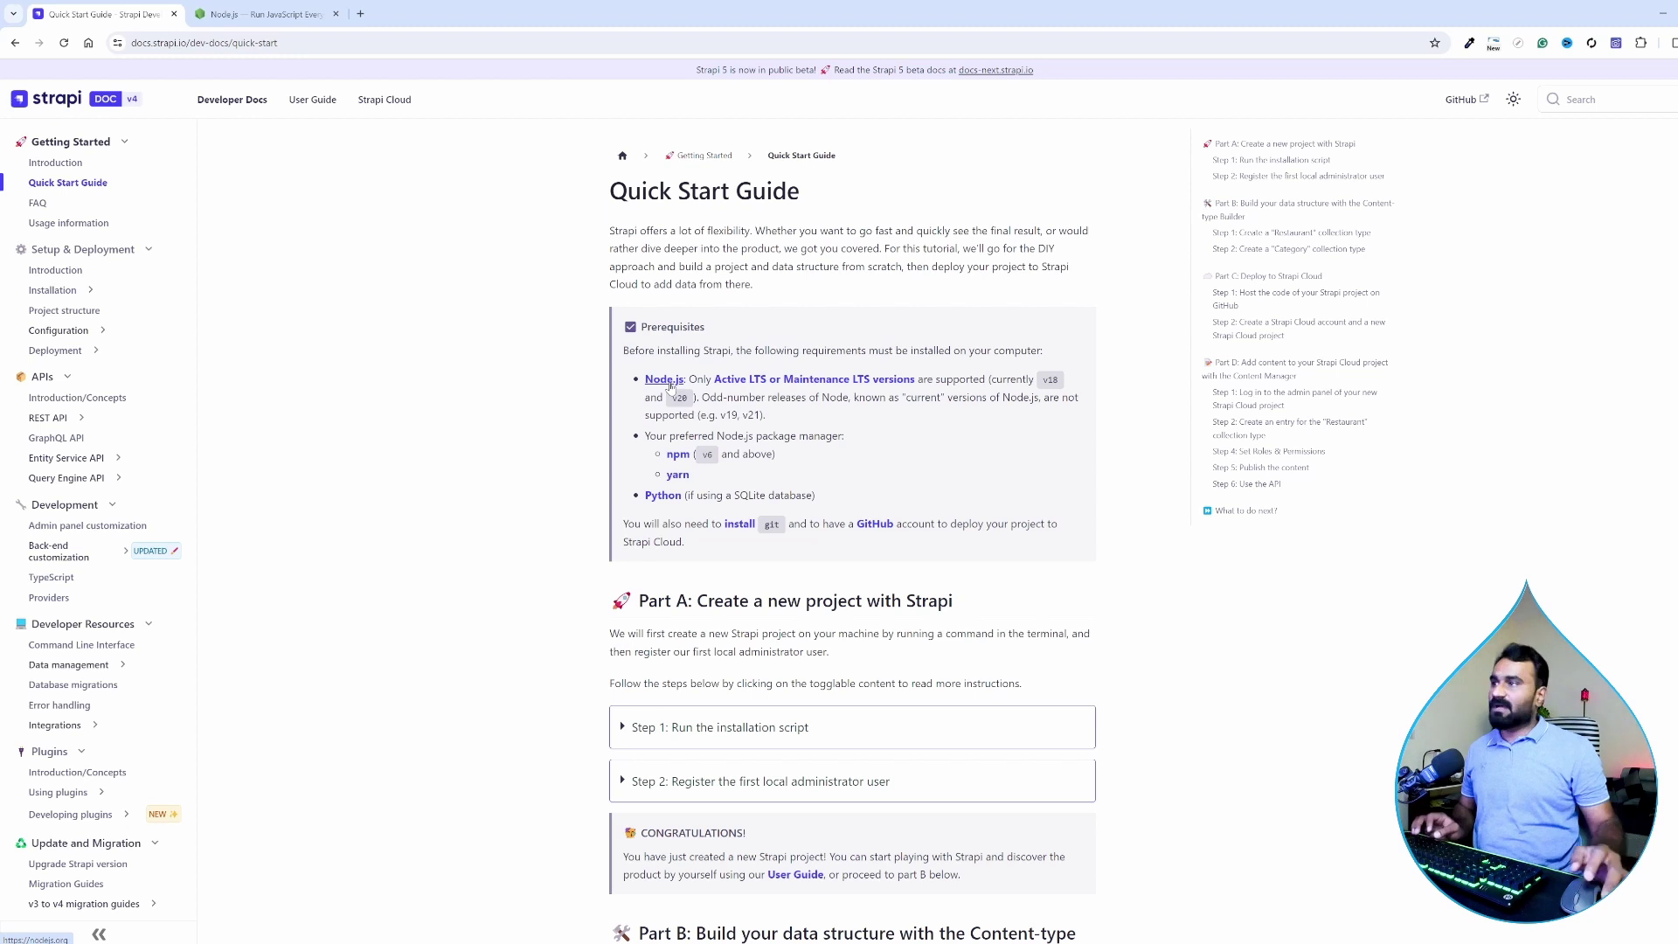
middle_click(671, 384)
- Look over the Node.js homepage and npm install docs, then close those tabs
left_click(493, 9)
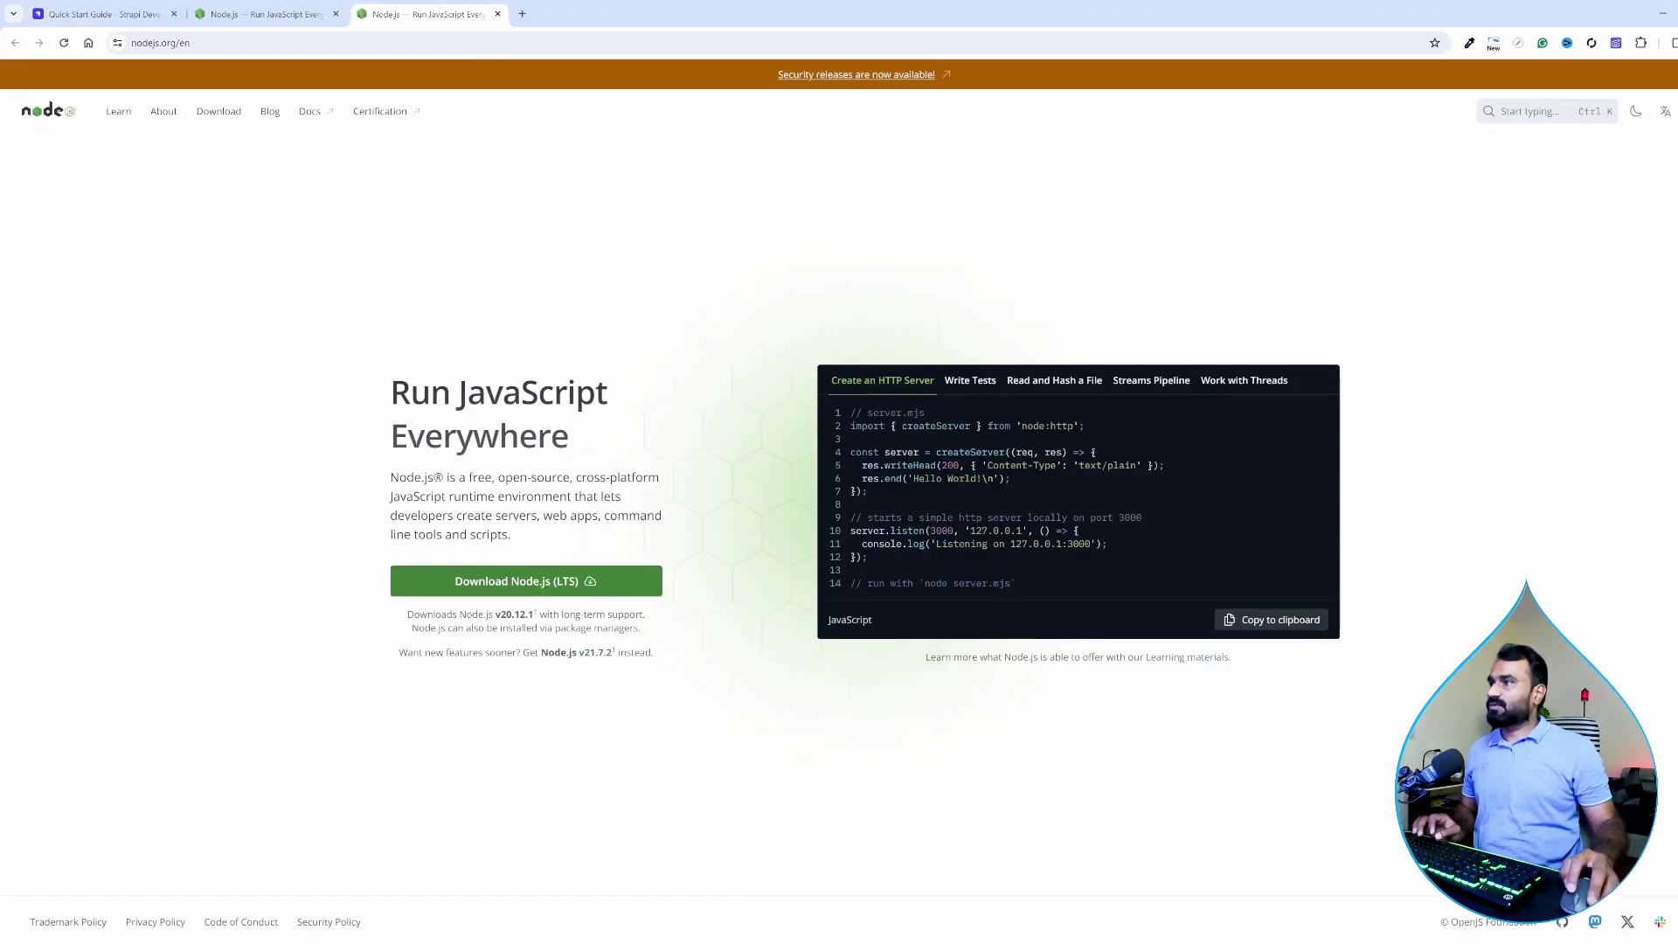
left_click(335, 14)
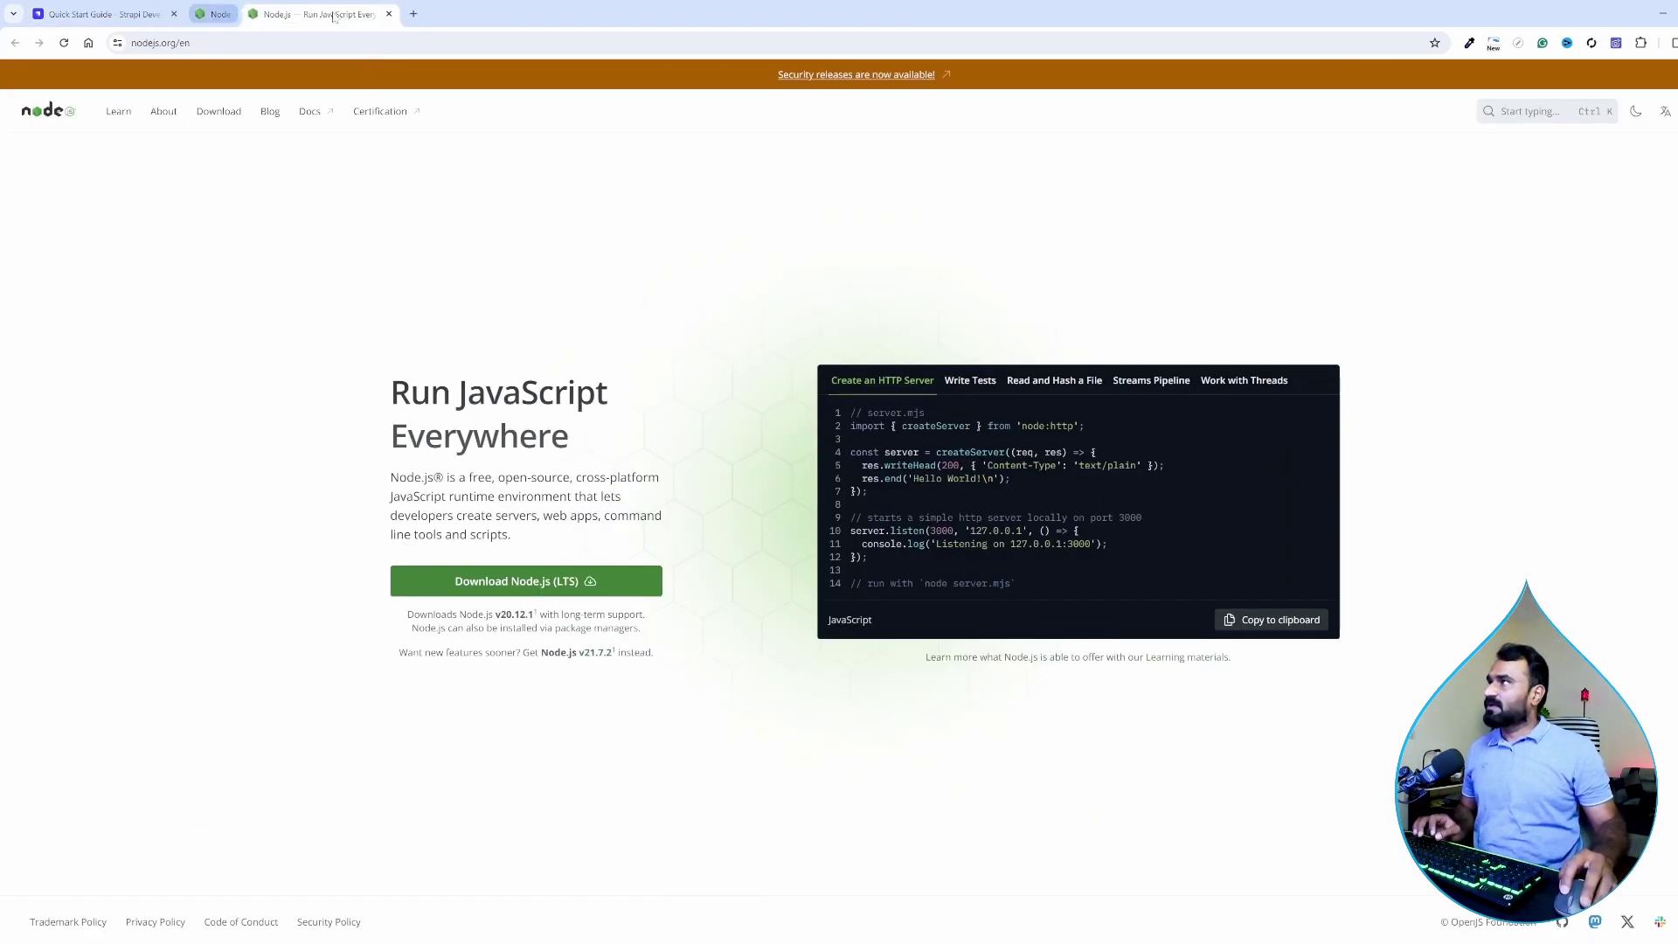
left_click(336, 14)
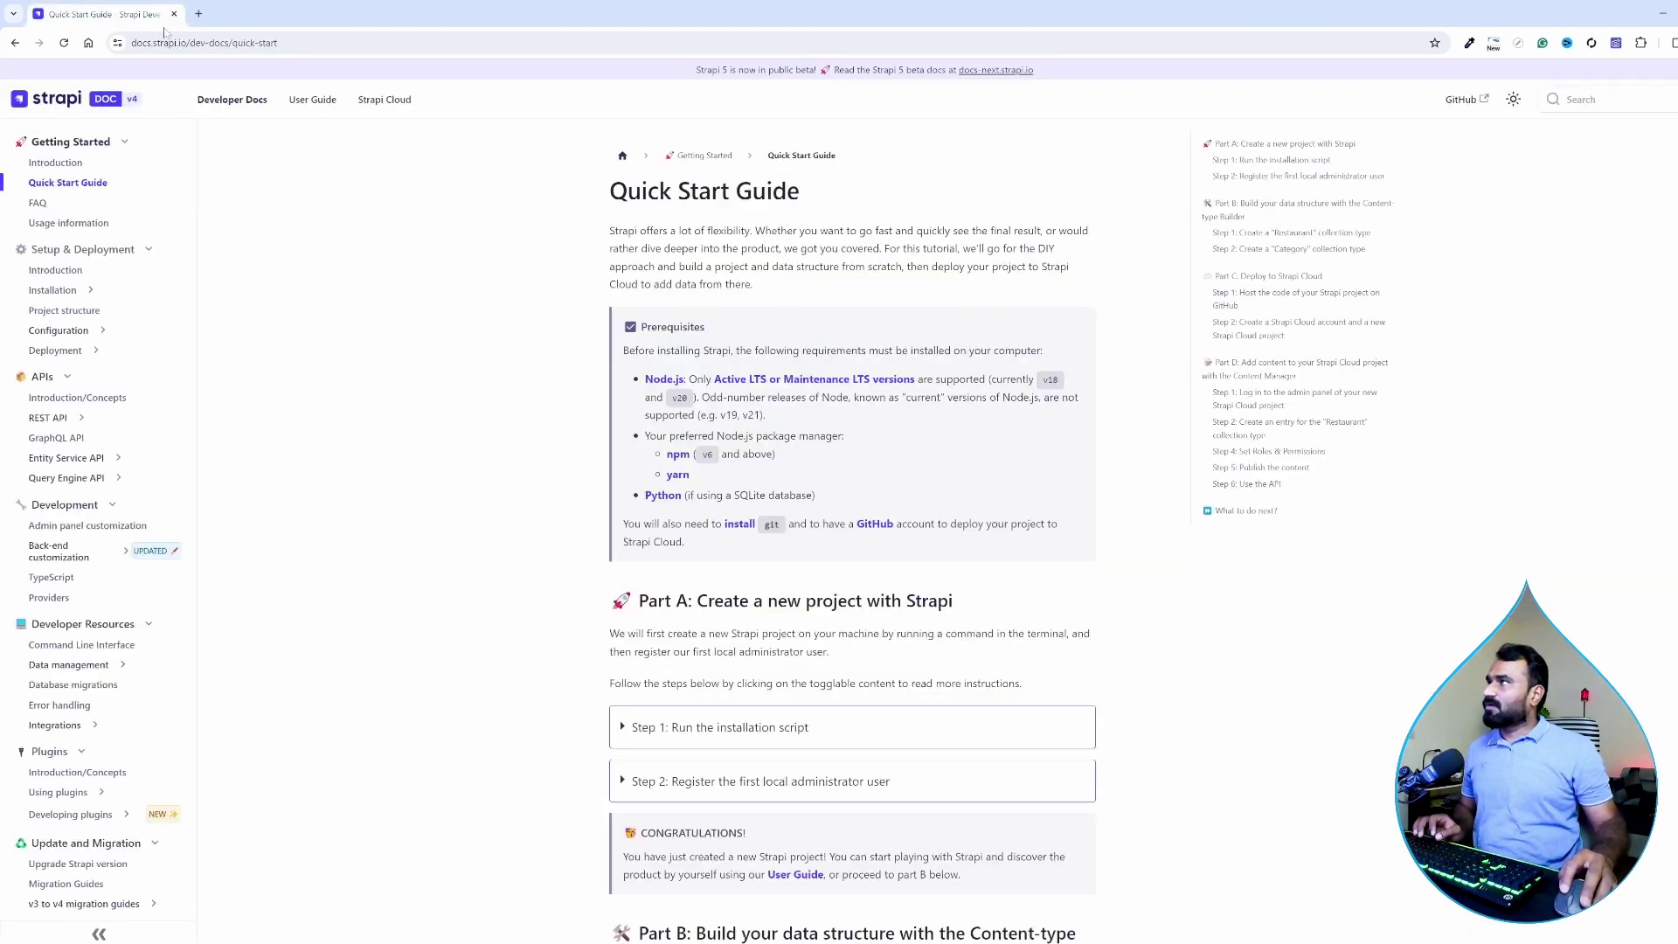
left_click(675, 461, "ctrl")
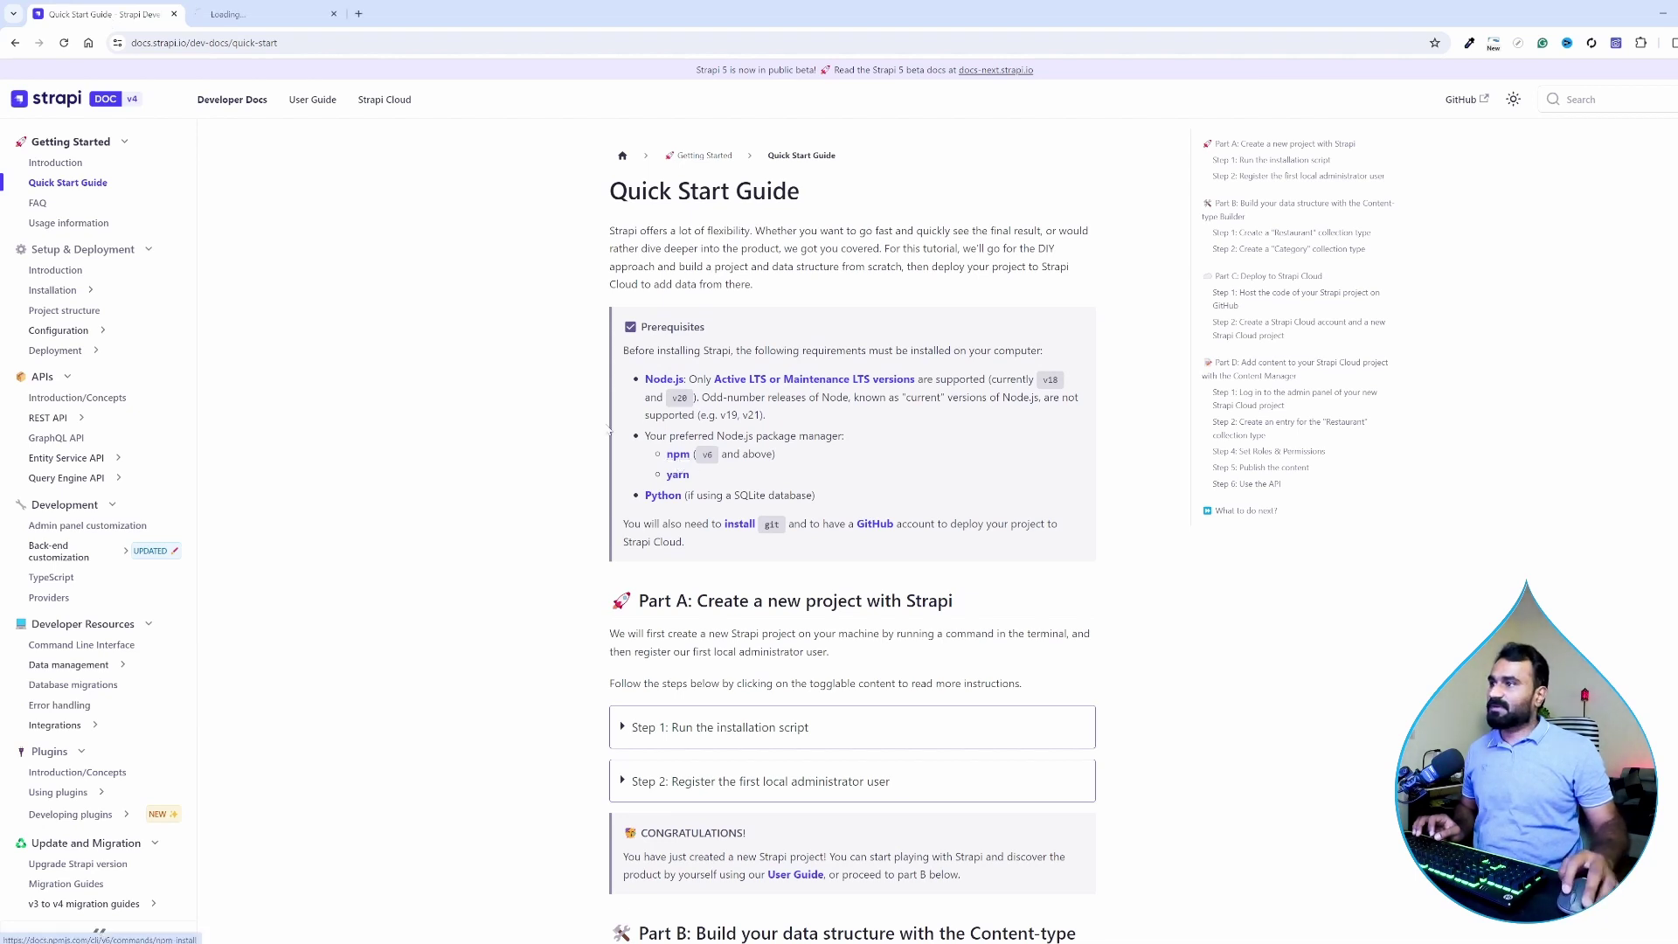
left_click(257, 14)
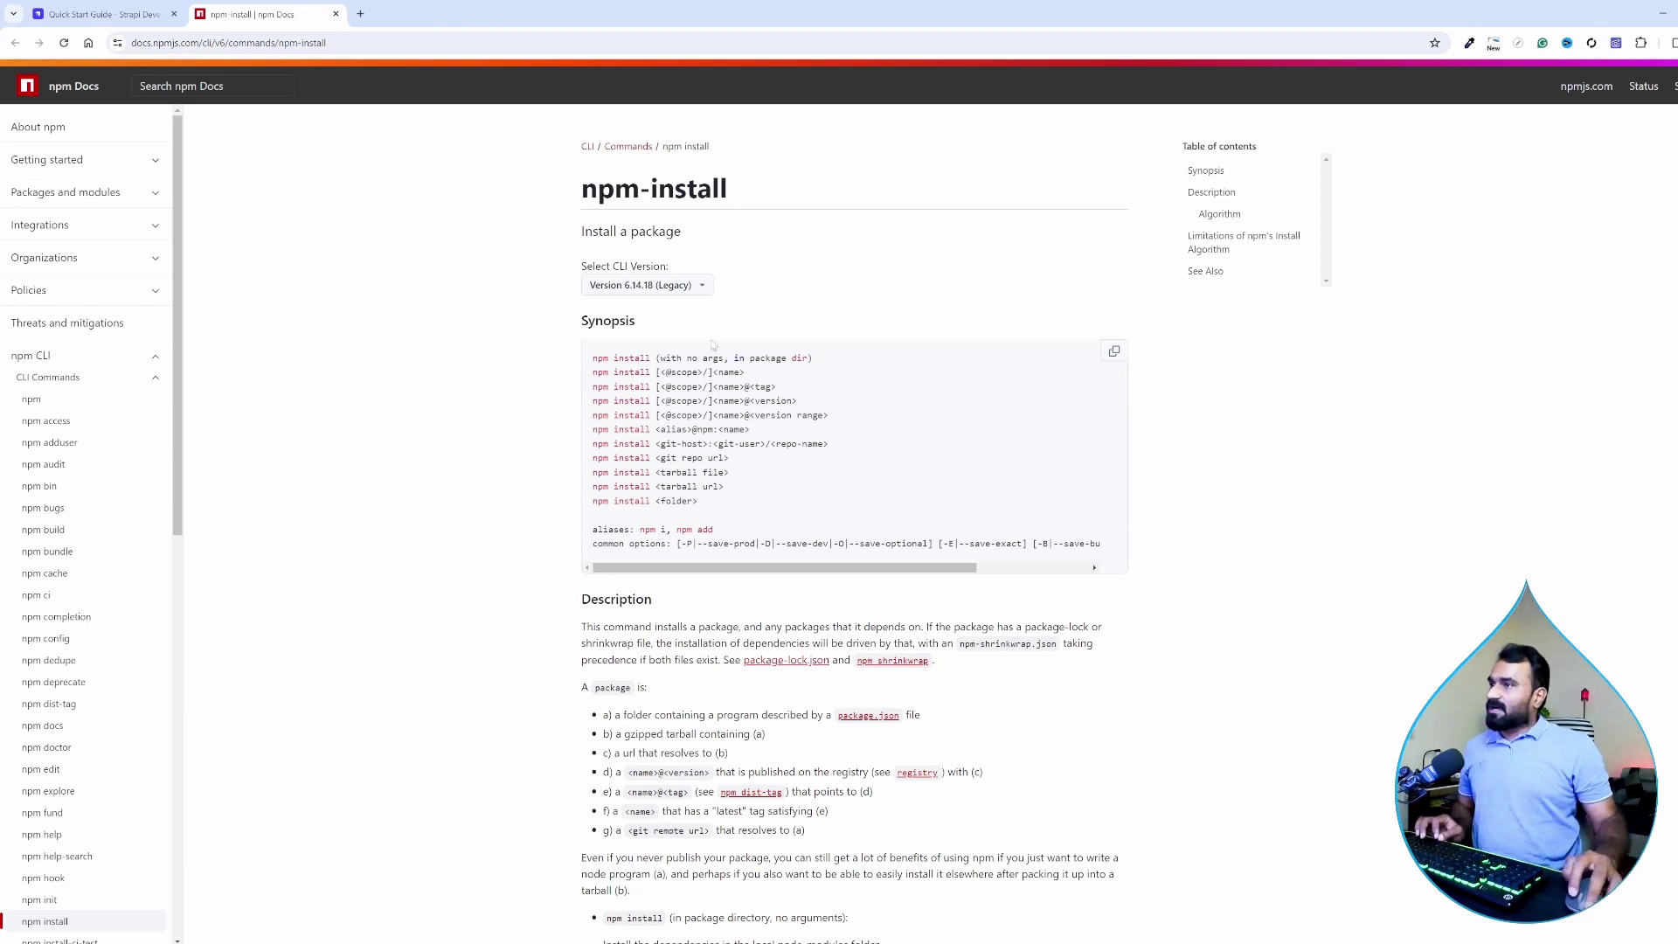
left_click(336, 14)
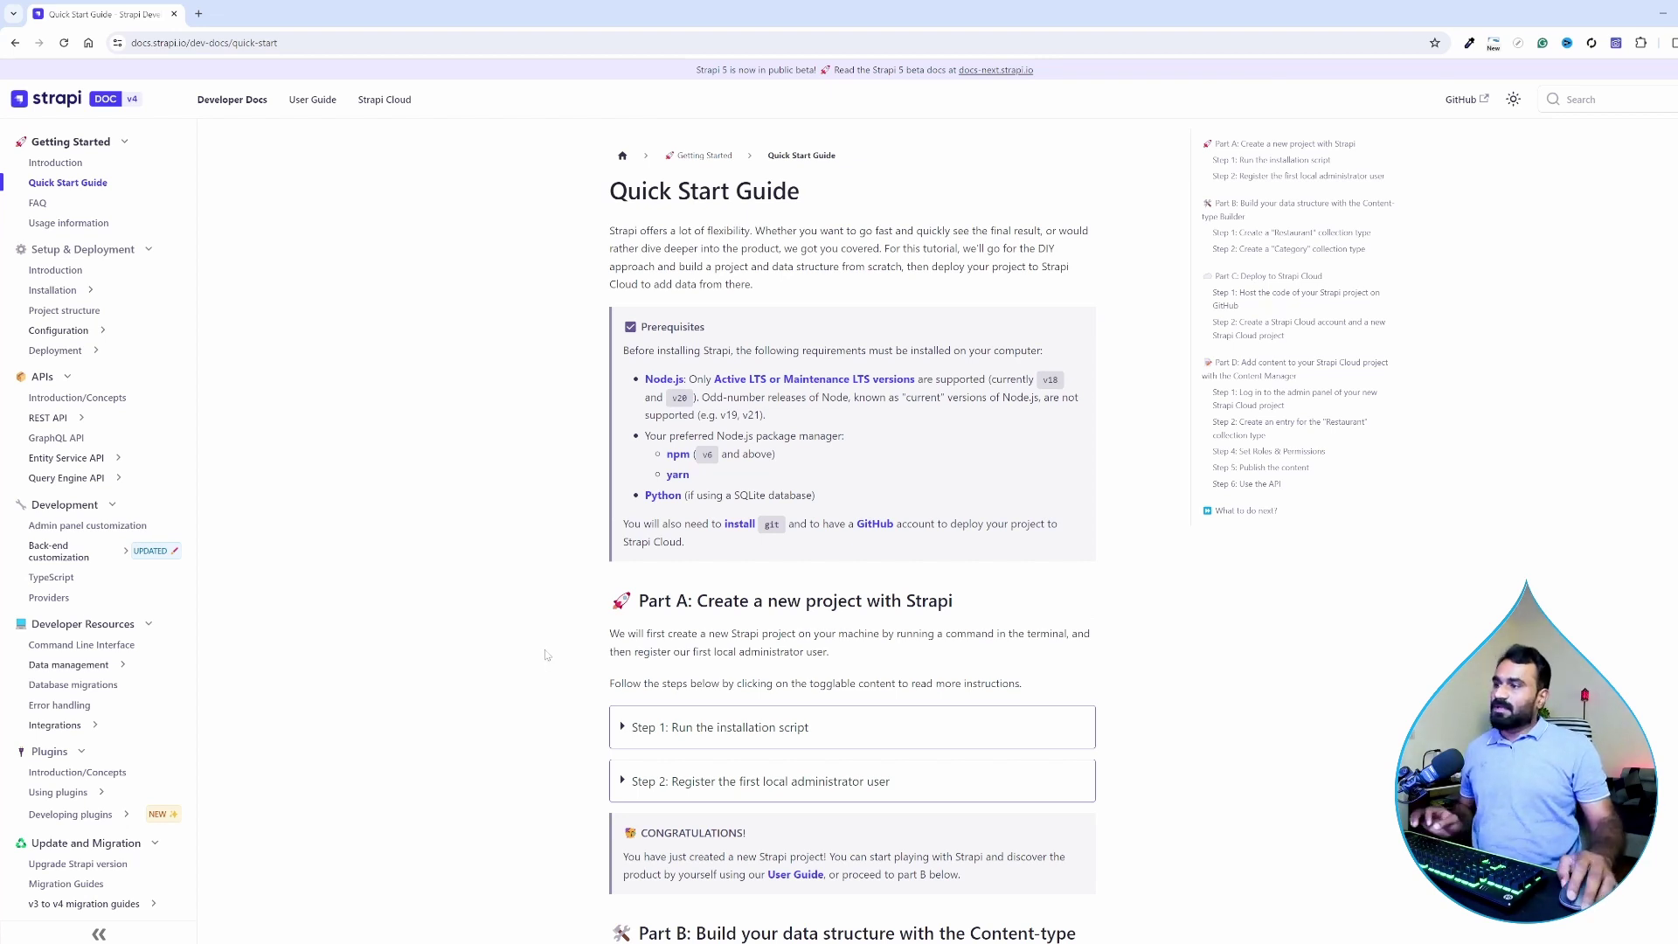
- Expand 'Step 1: Run the installation script' in the Quick Start Guide
scroll(545, 655, "down", 2)
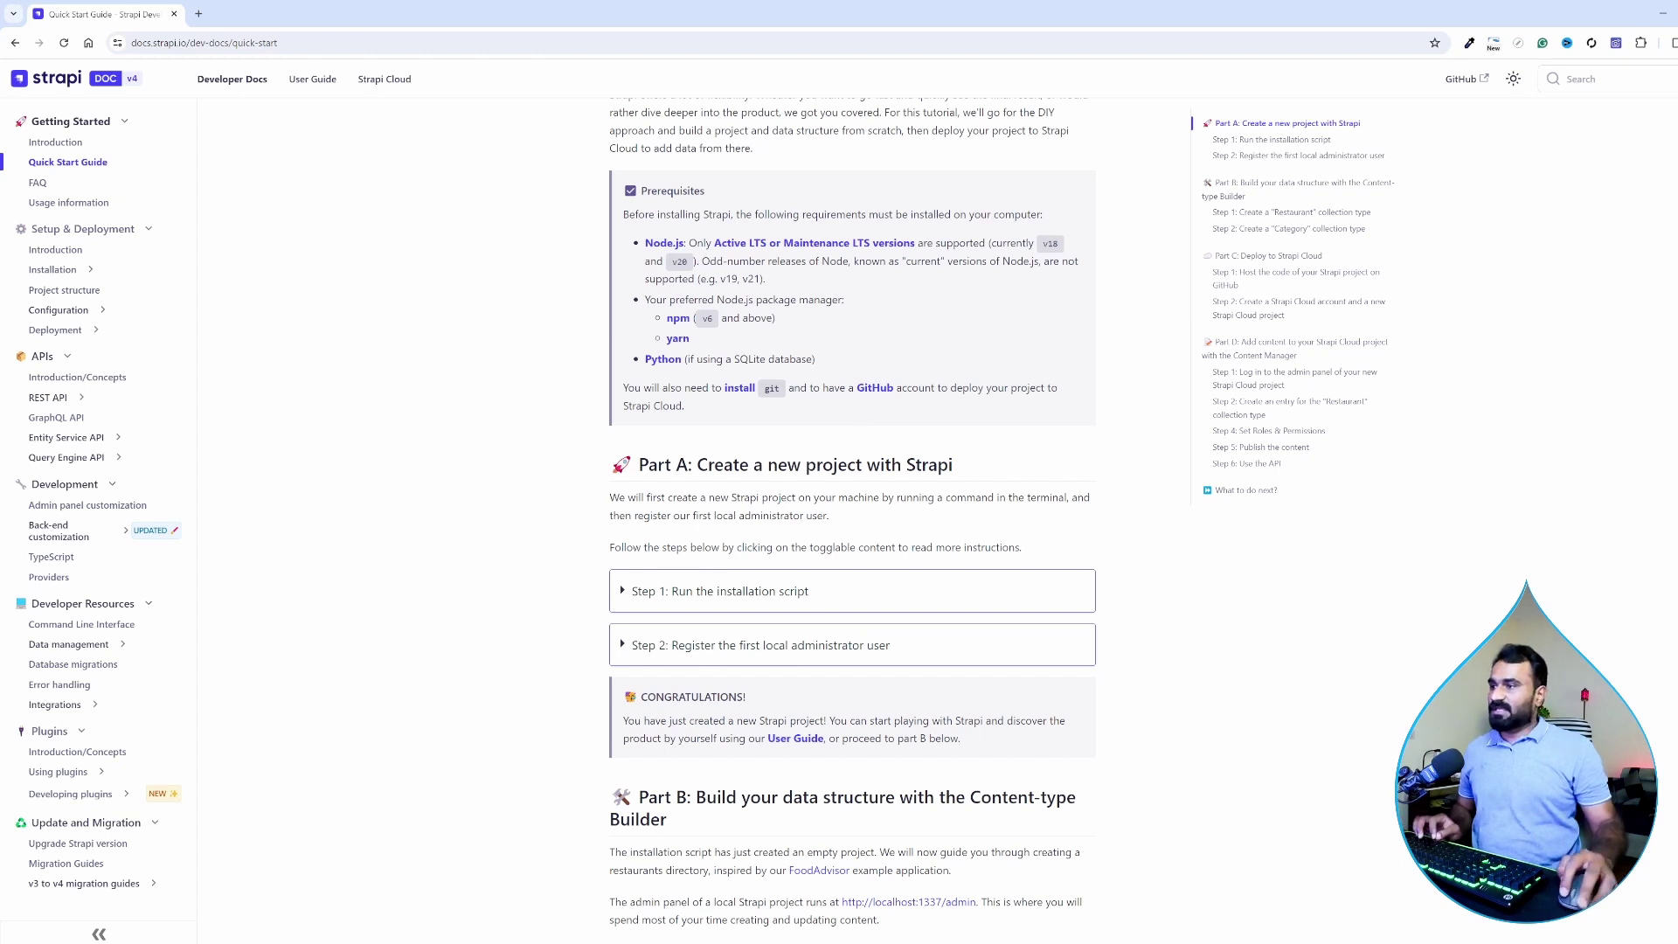
left_click(625, 591)
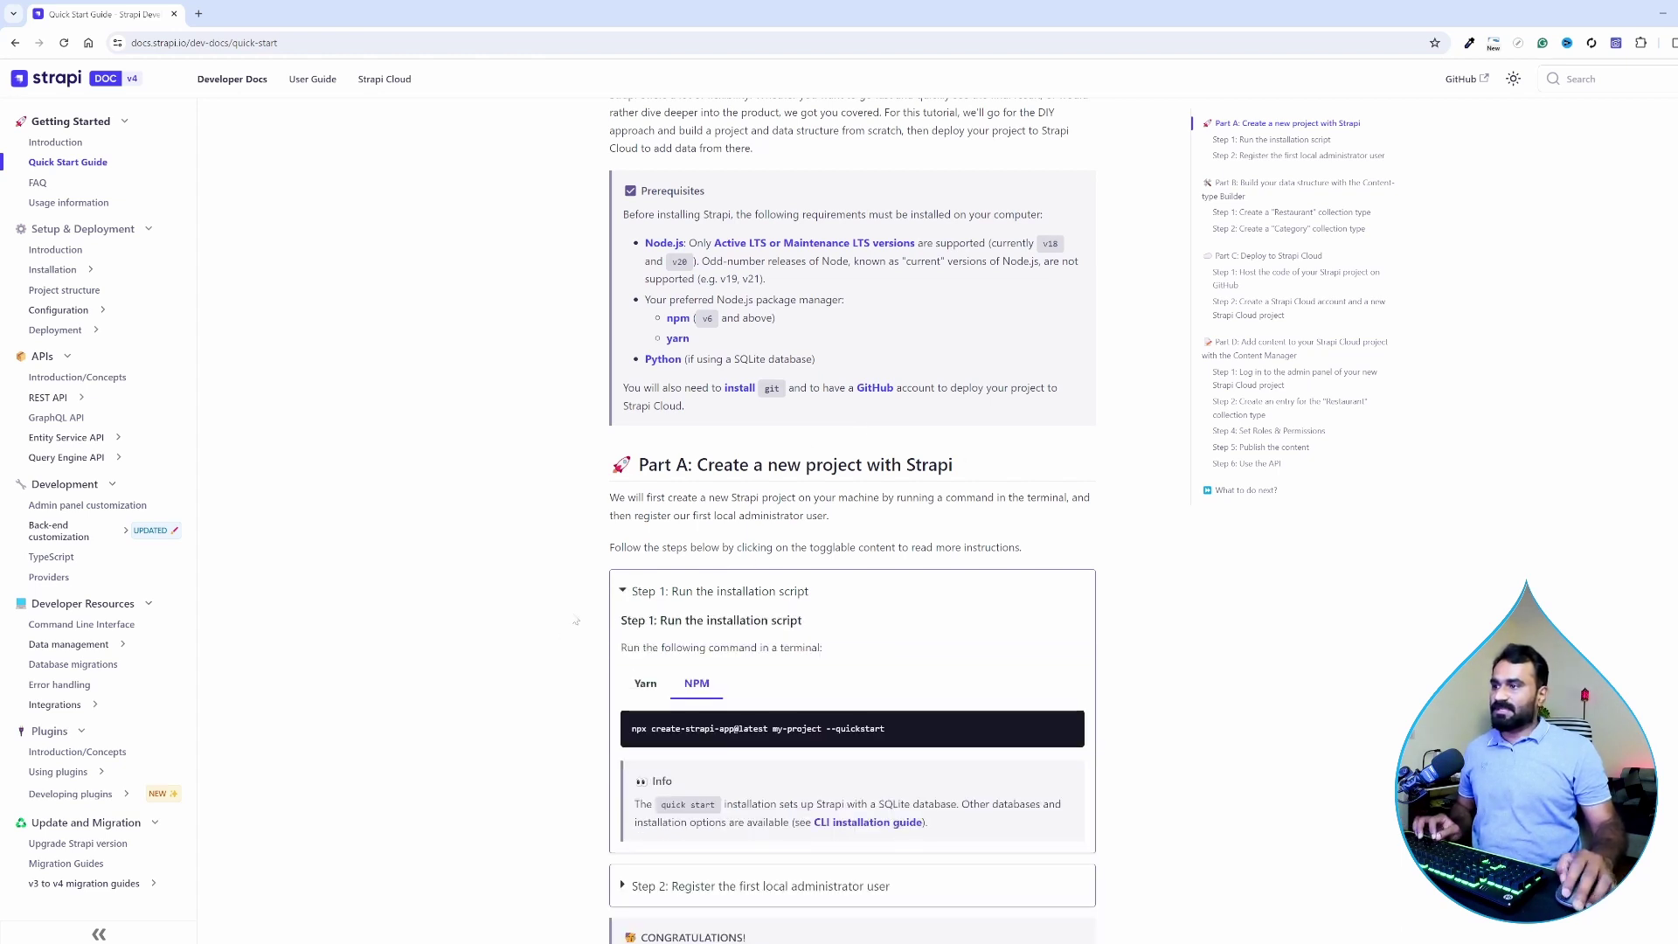
scroll(802, 444, "down", 2)
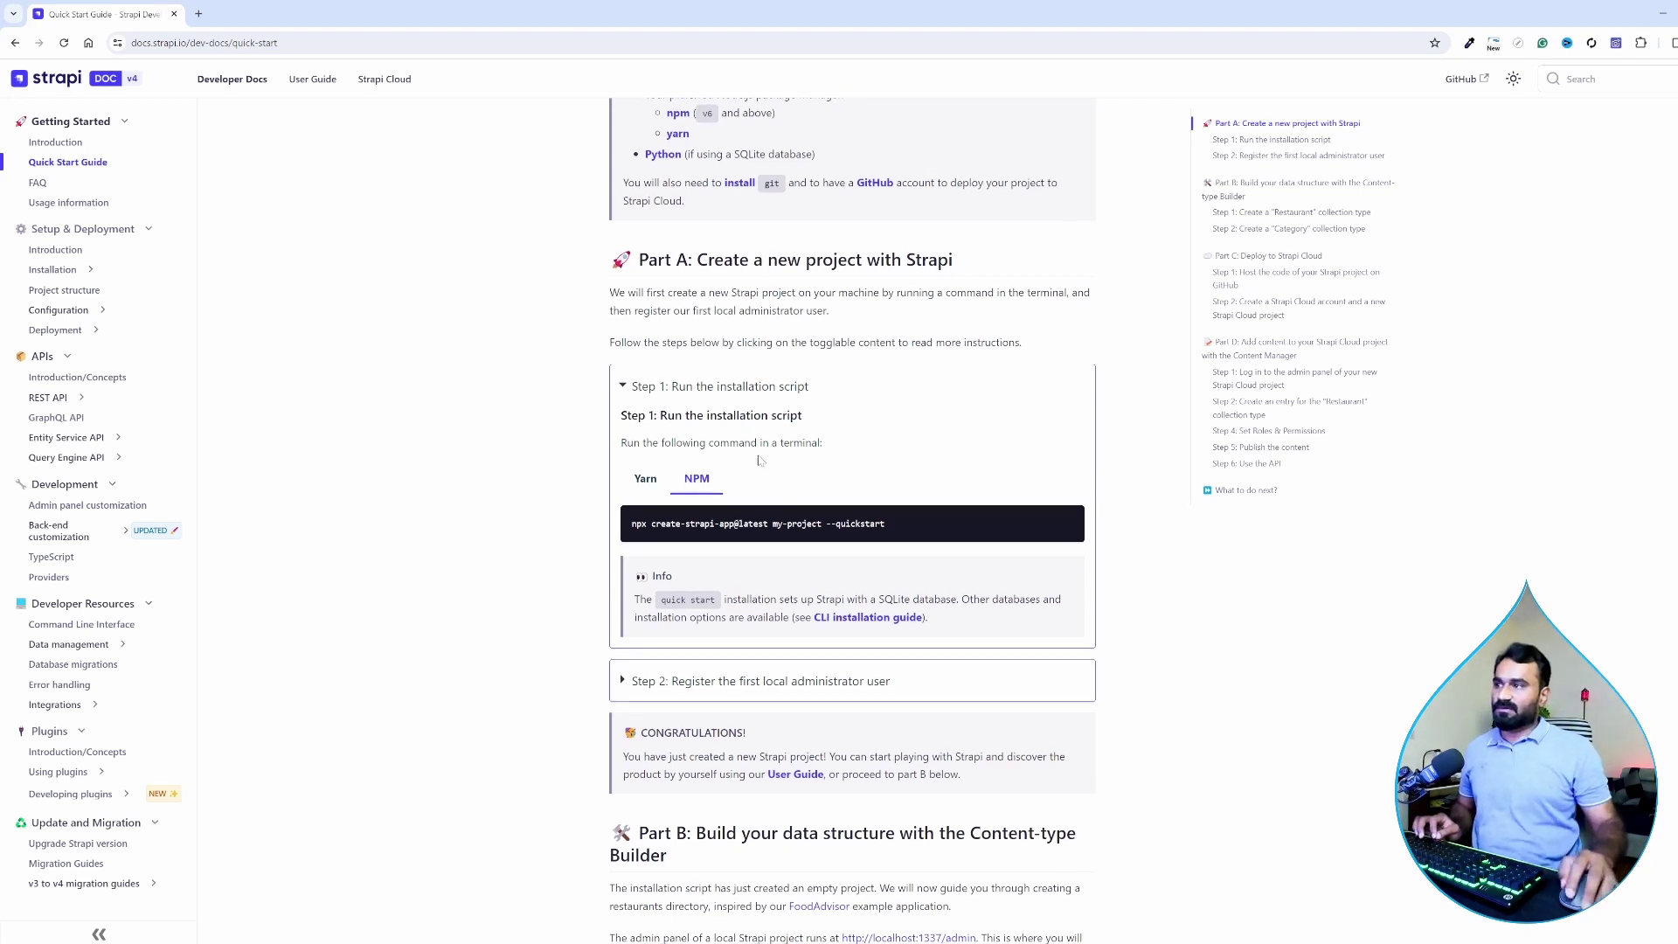
scroll(670, 577, "down", 2)
- Compare the Yarn and NPM versions, then copy npx create-strapi-app@latest my-project --quickstart
left_click(645, 275)
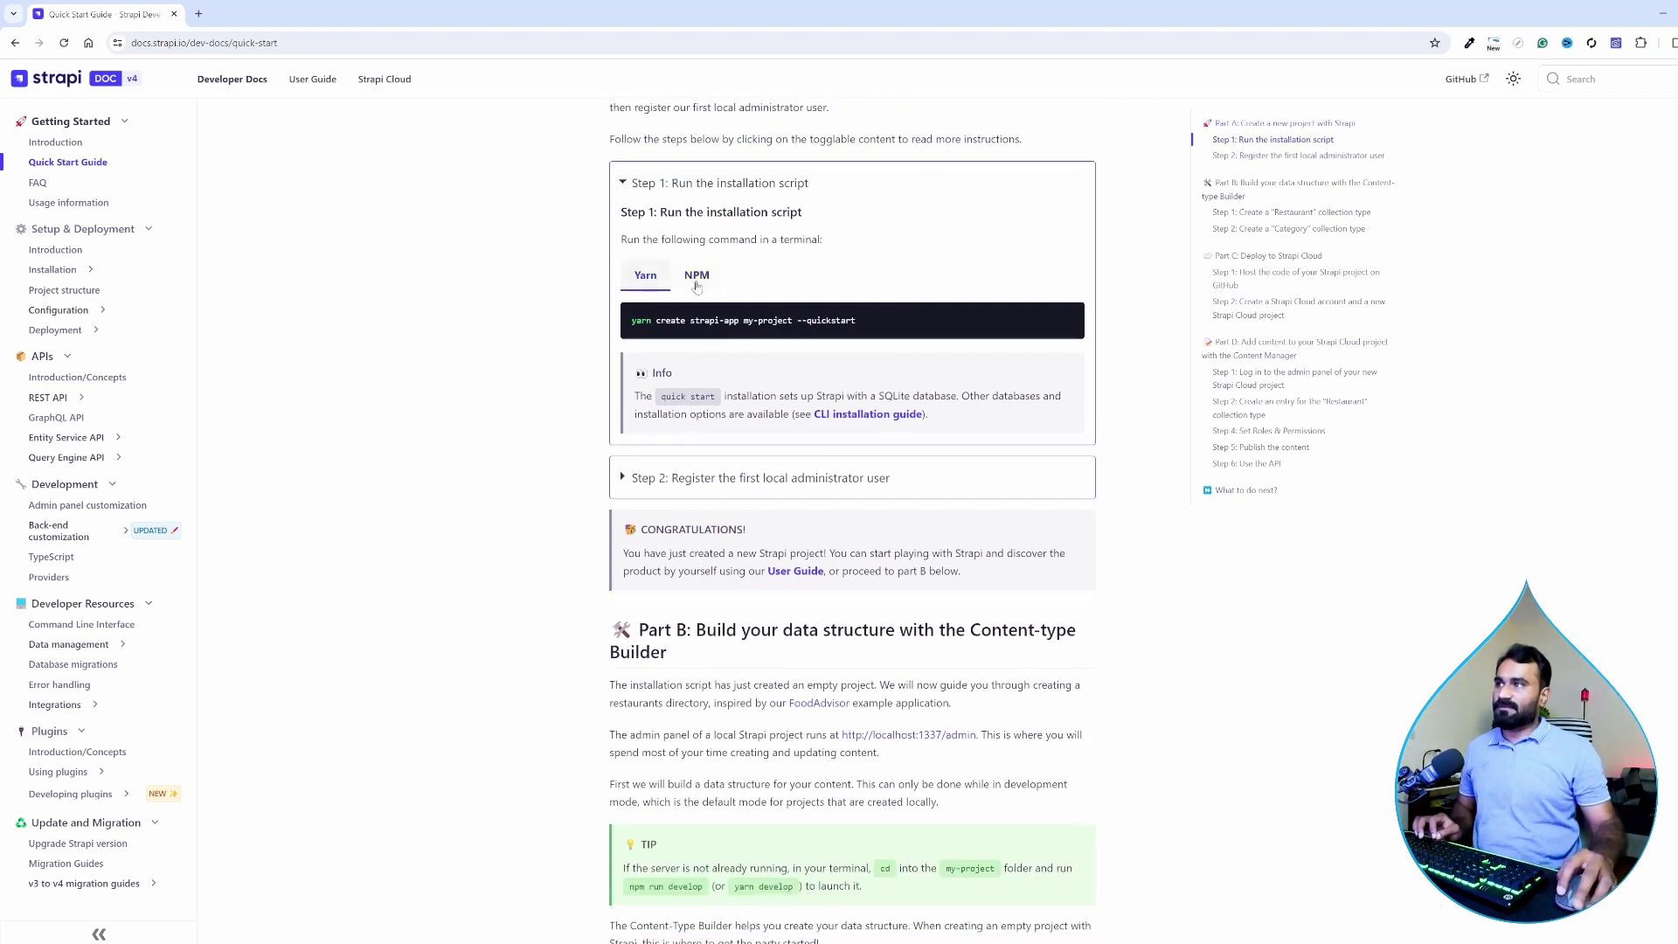
left_click(696, 276)
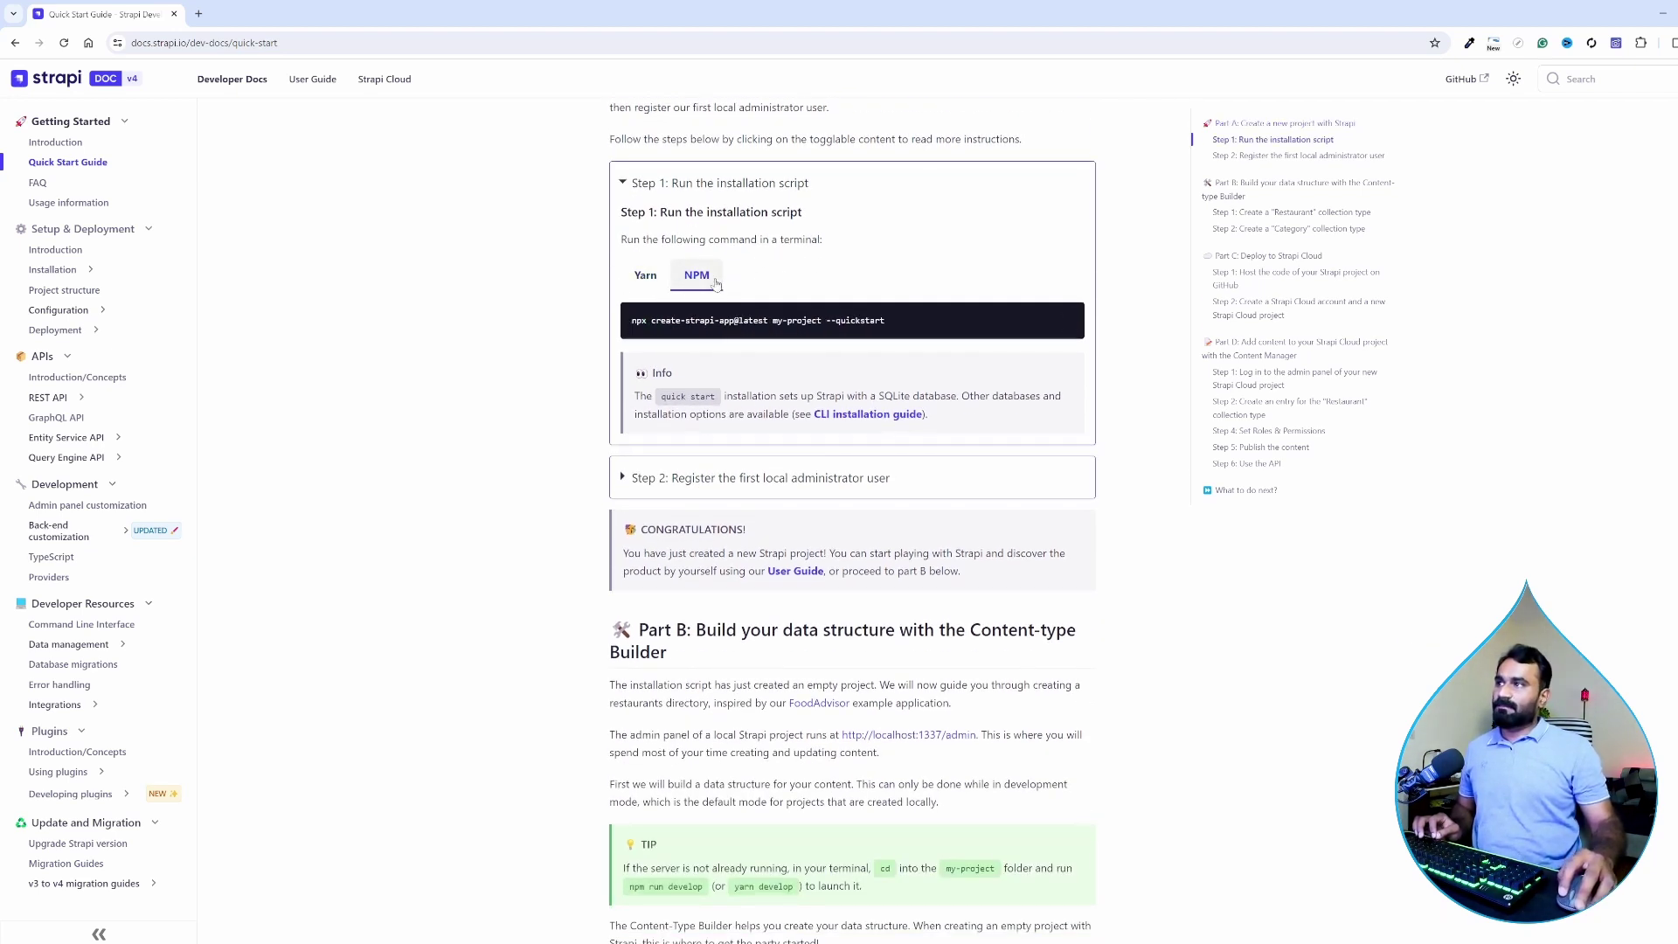
left_click(645, 276)
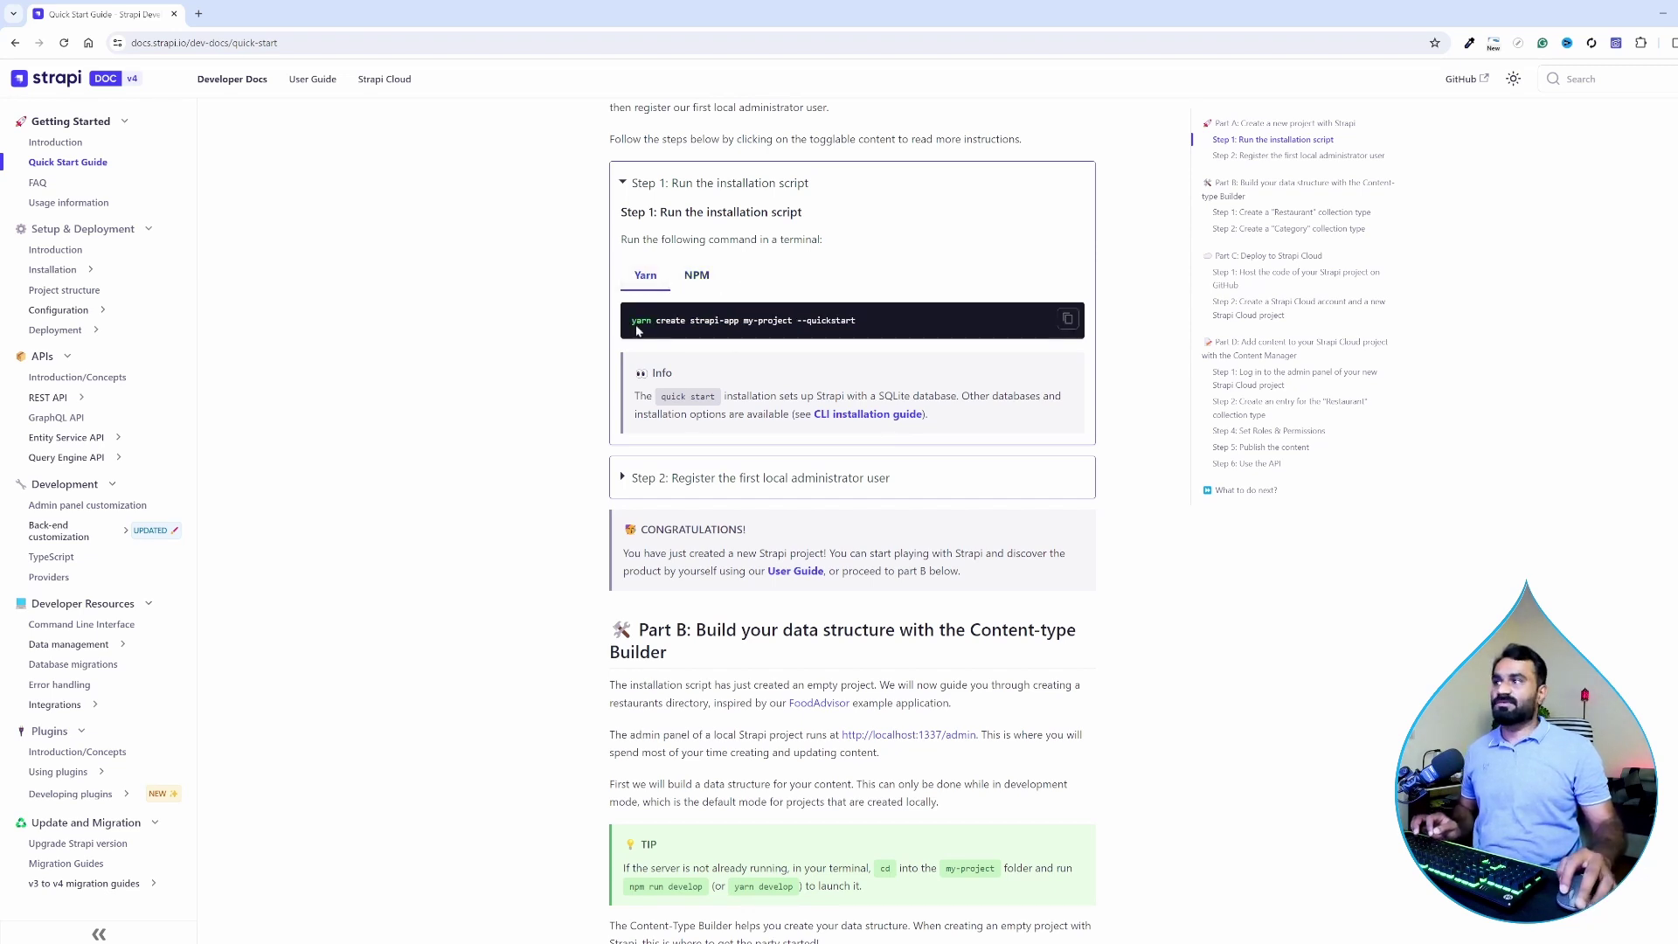
left_click_drag(637, 320, 909, 318)
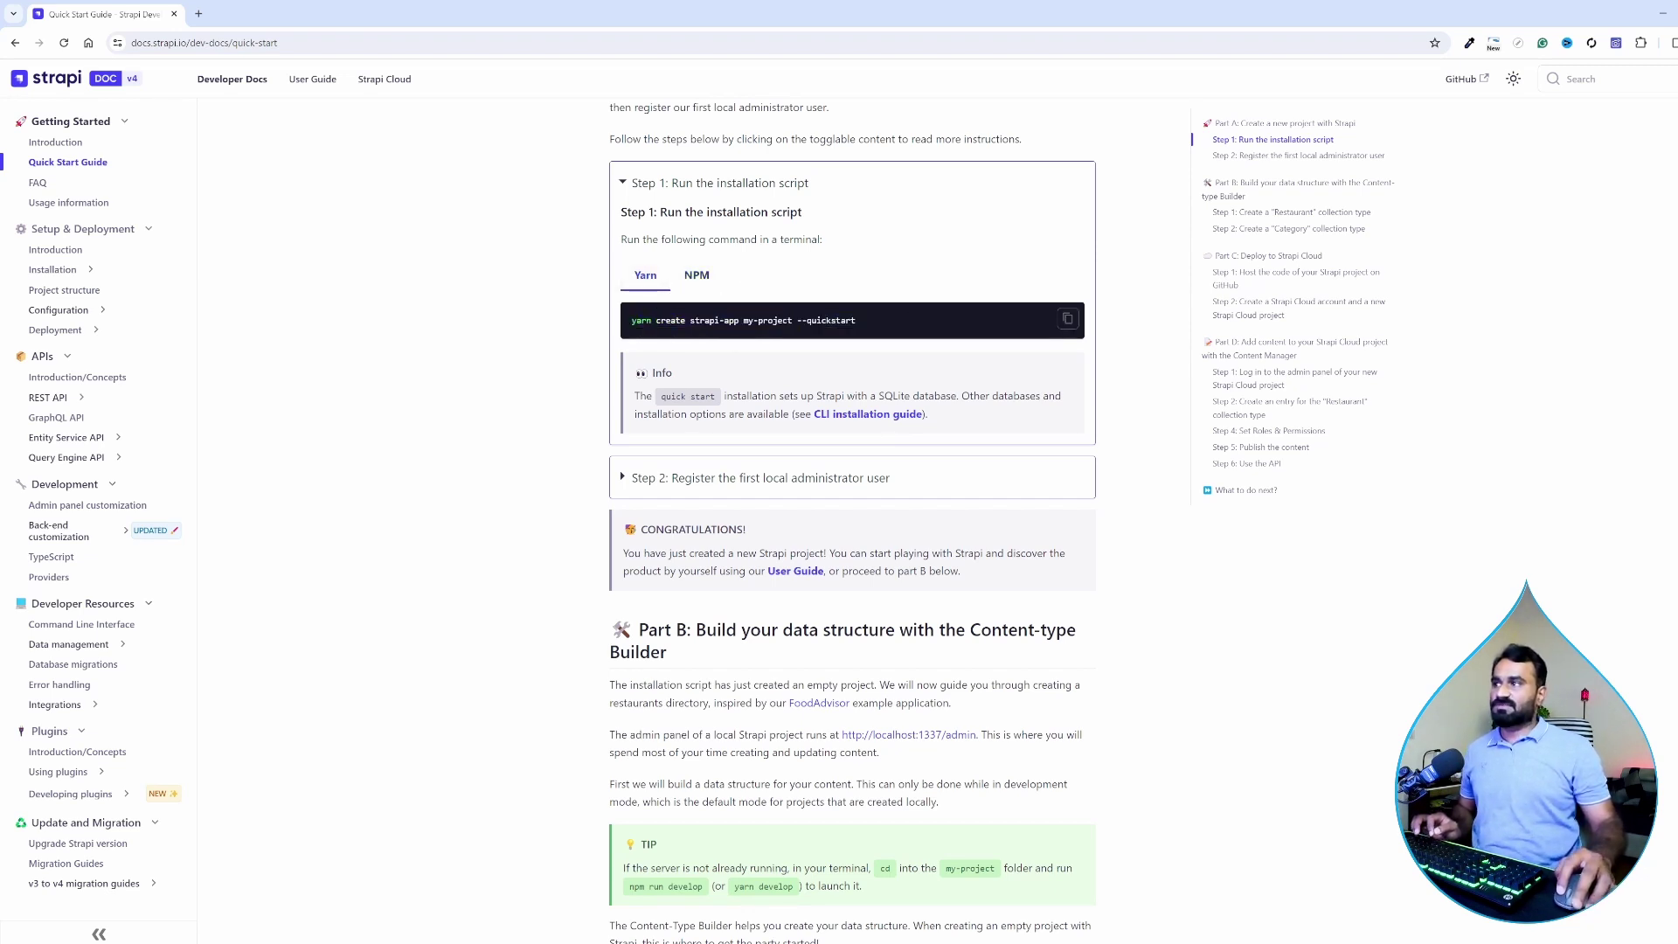
left_click(696, 276)
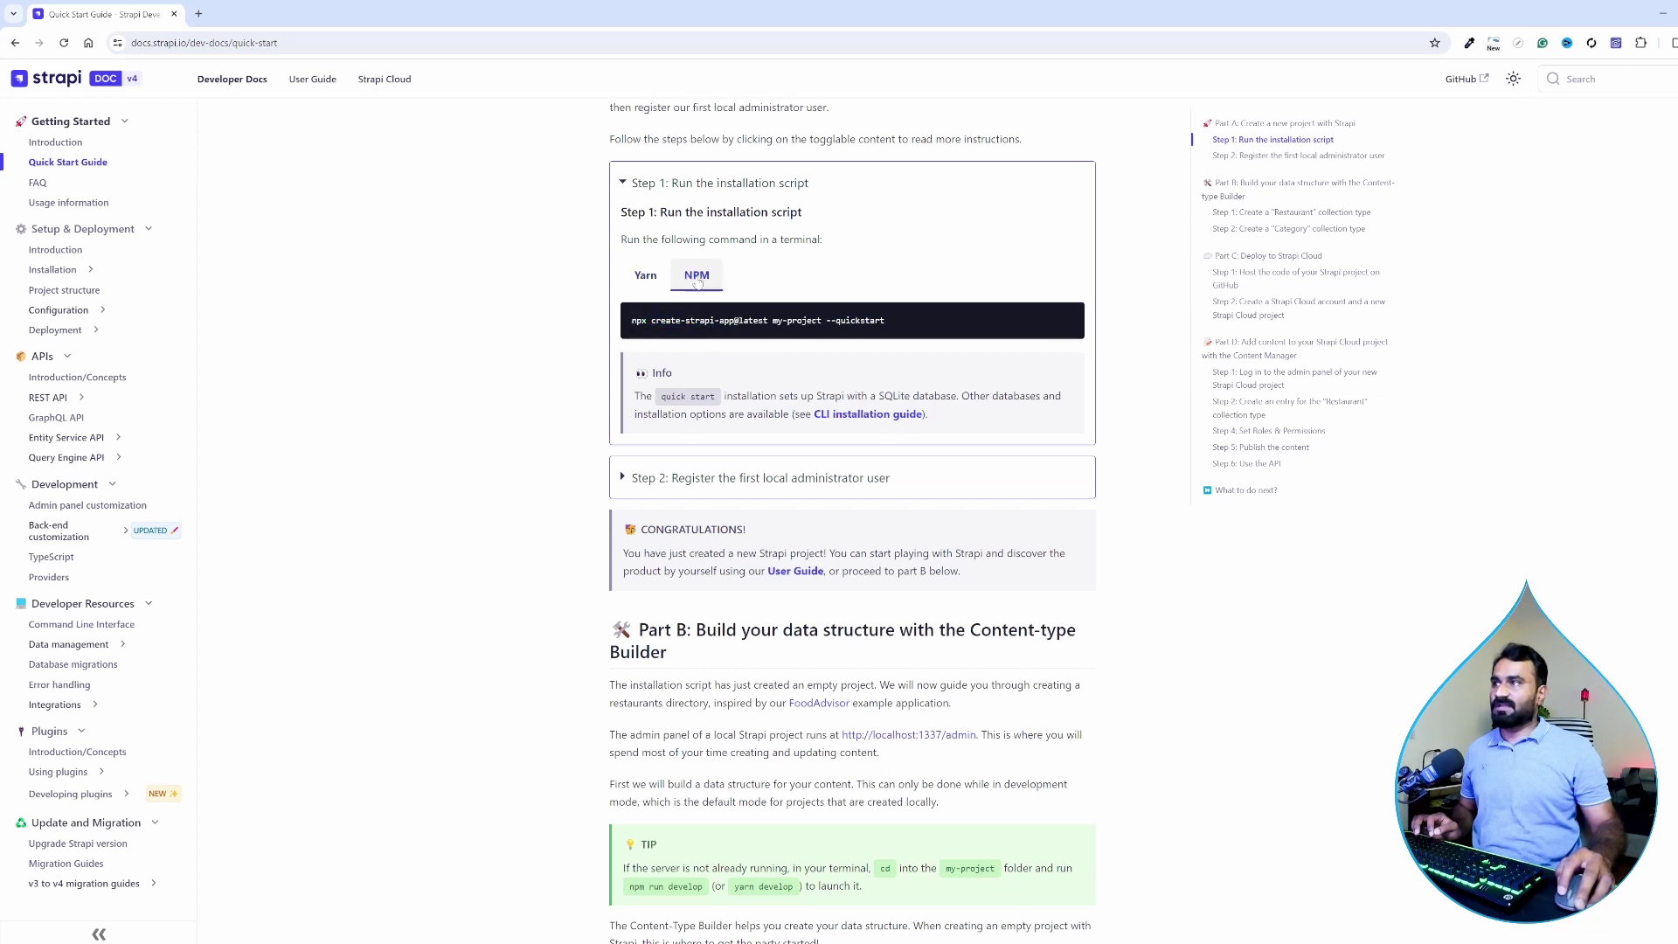
left_click(1067, 319)
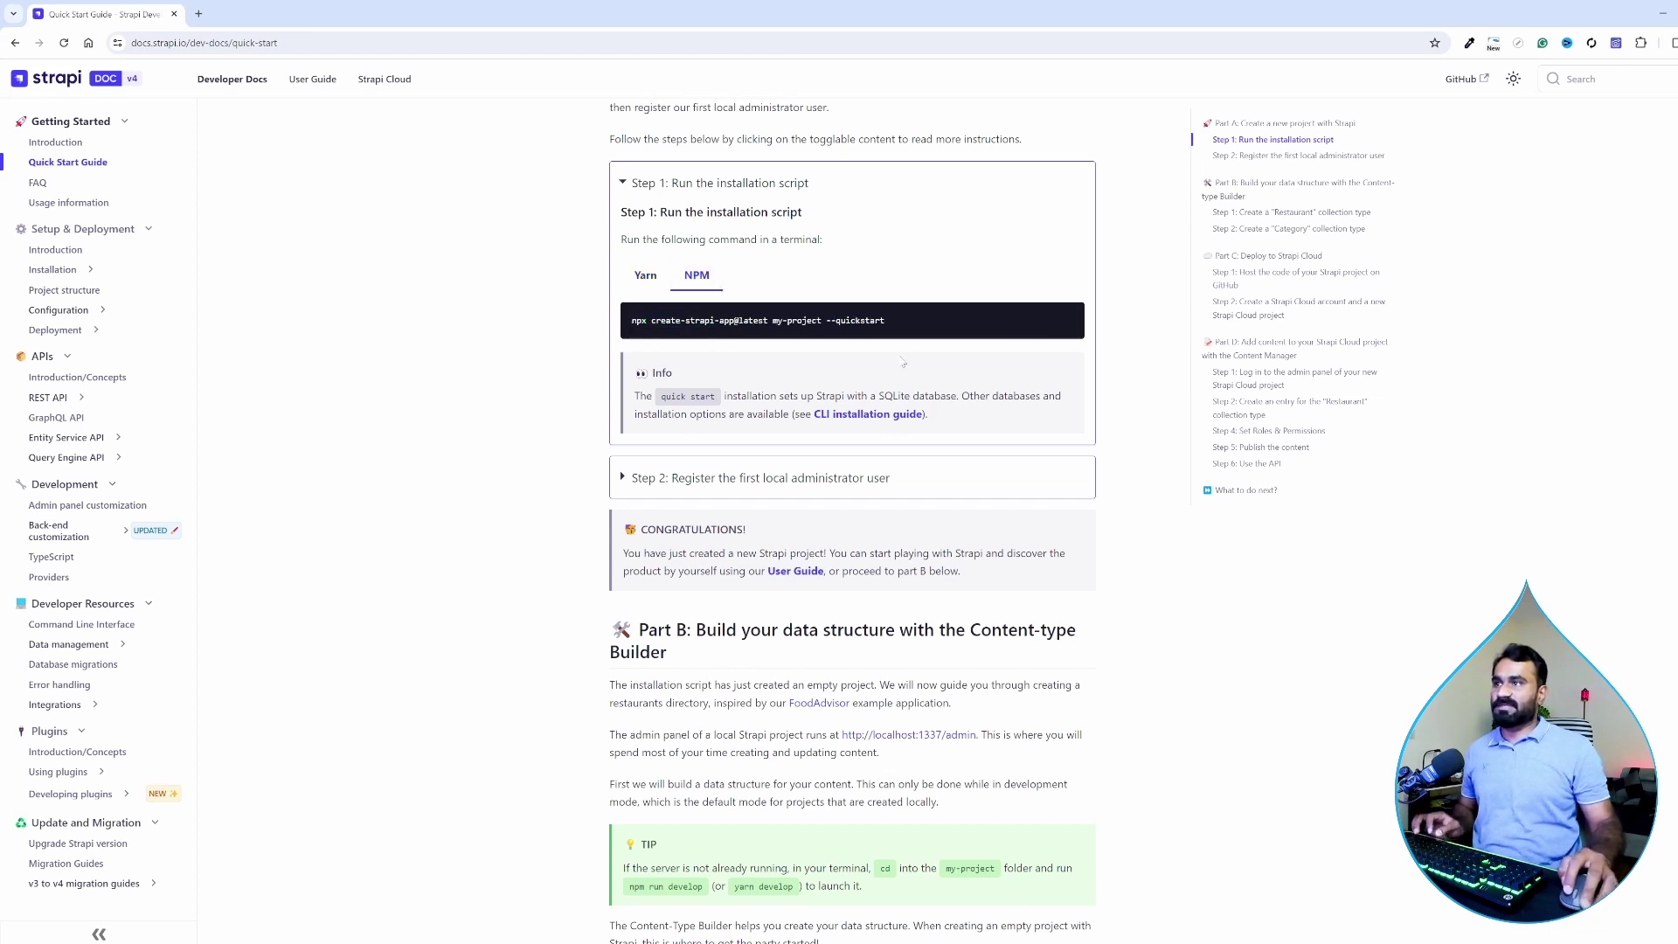
scroll(852, 524, "down", 1)
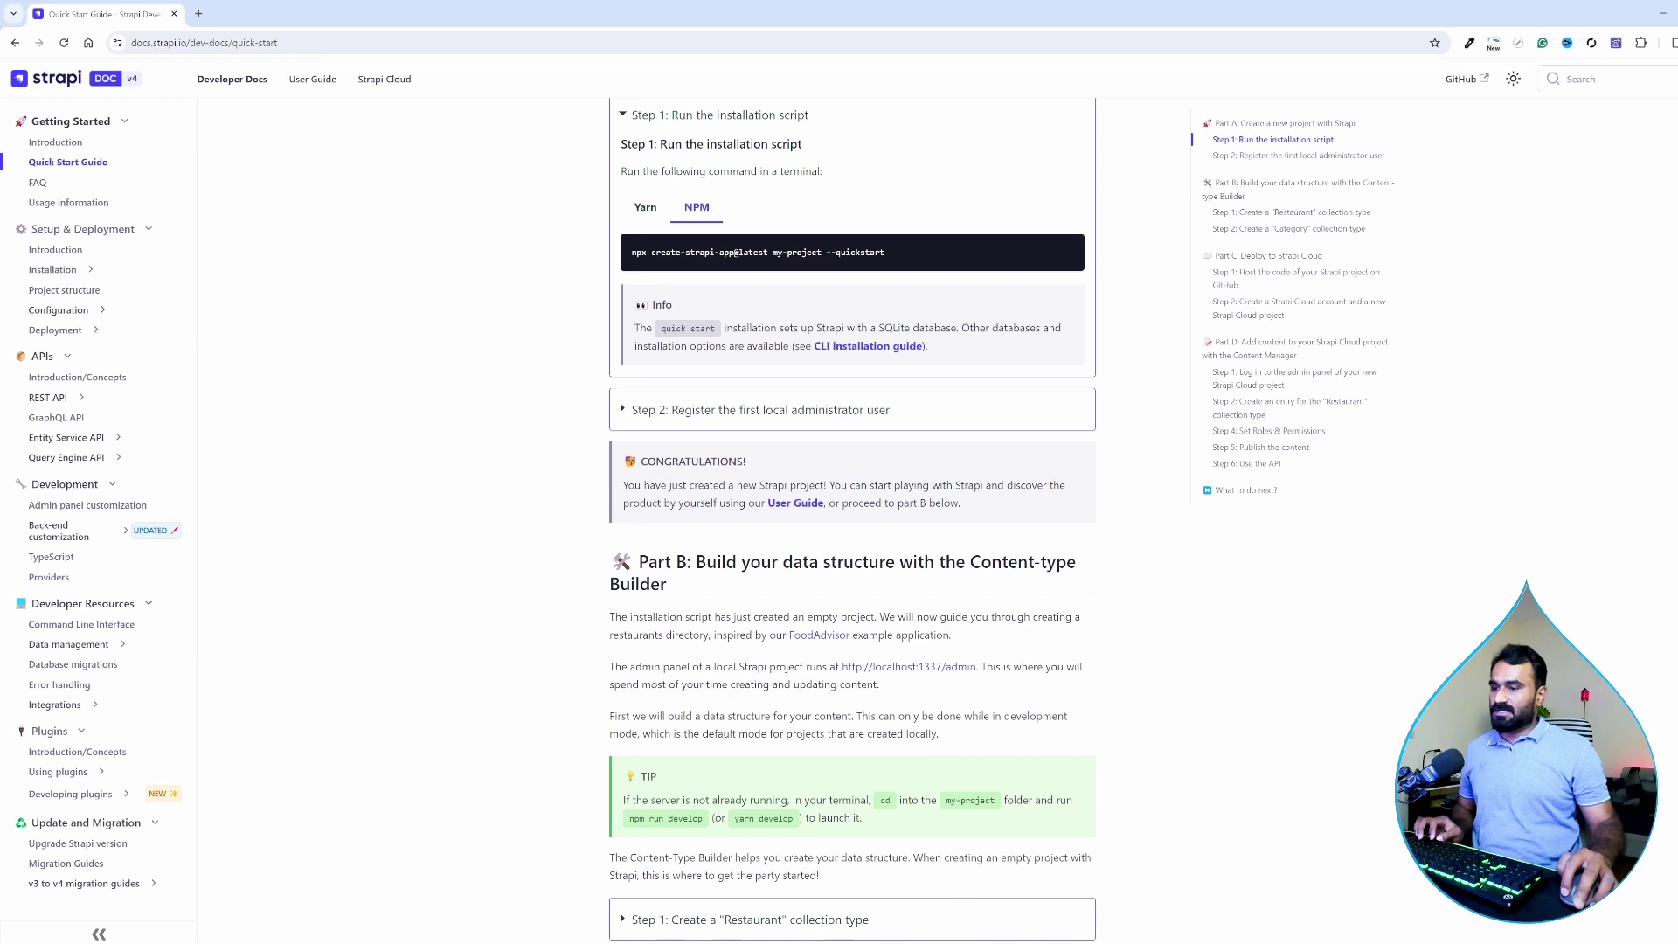
- In Git Bash, paste the current folder path at the prompt, then erase it
key("alt+Tab")
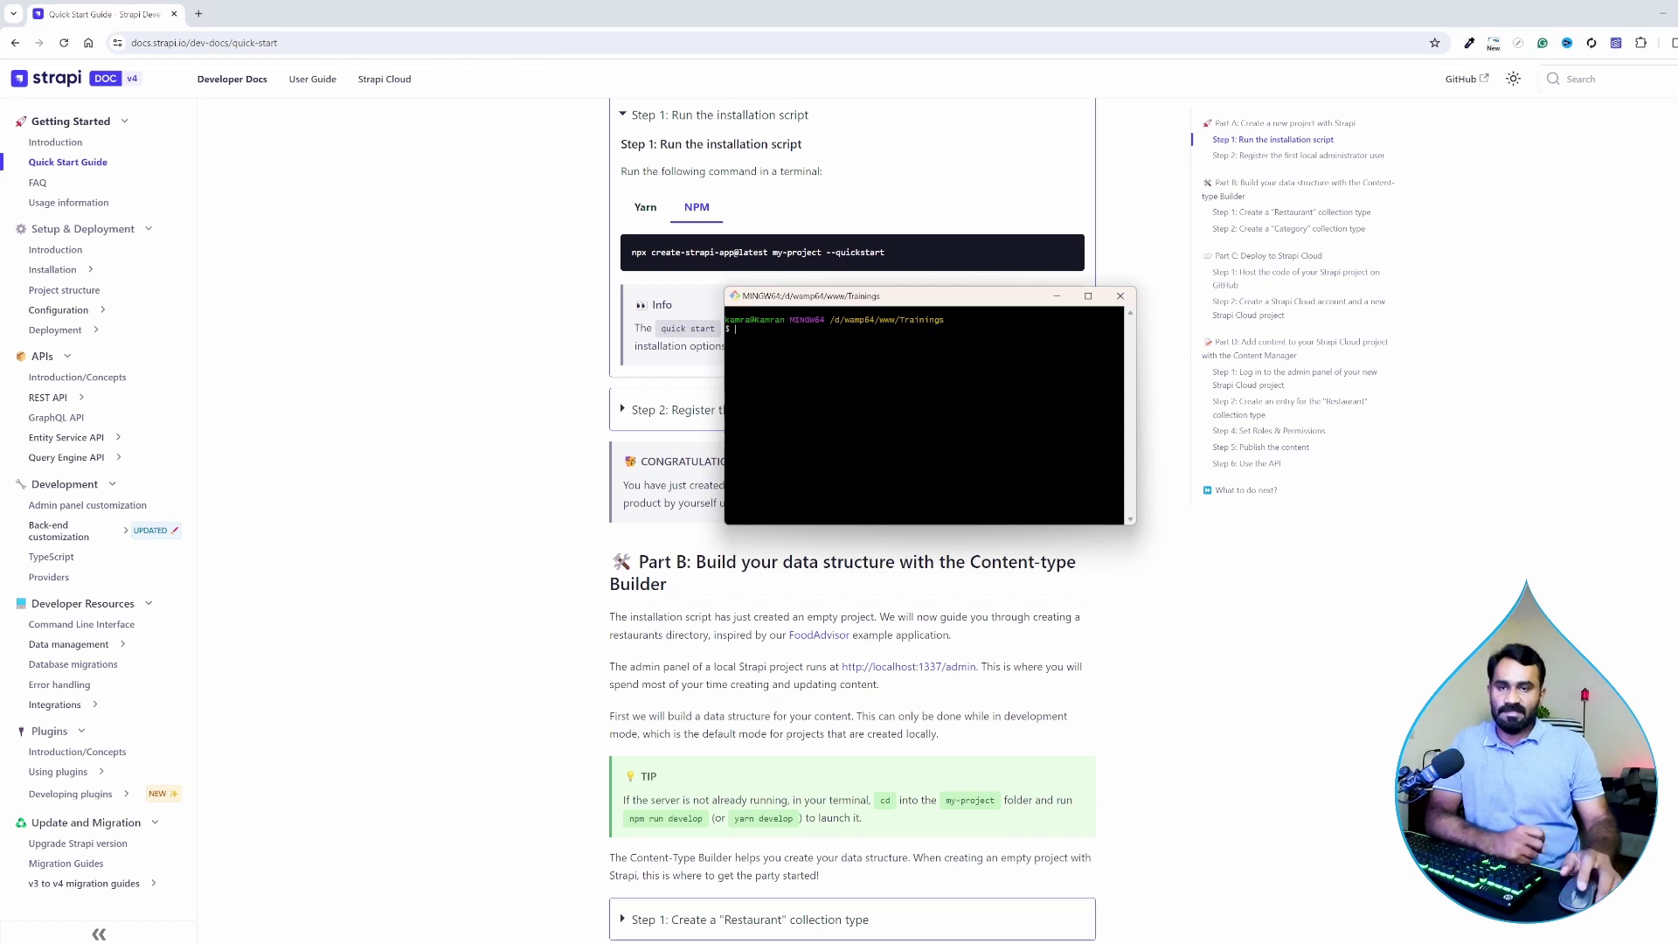
left_click_drag(837, 320, 1123, 321)
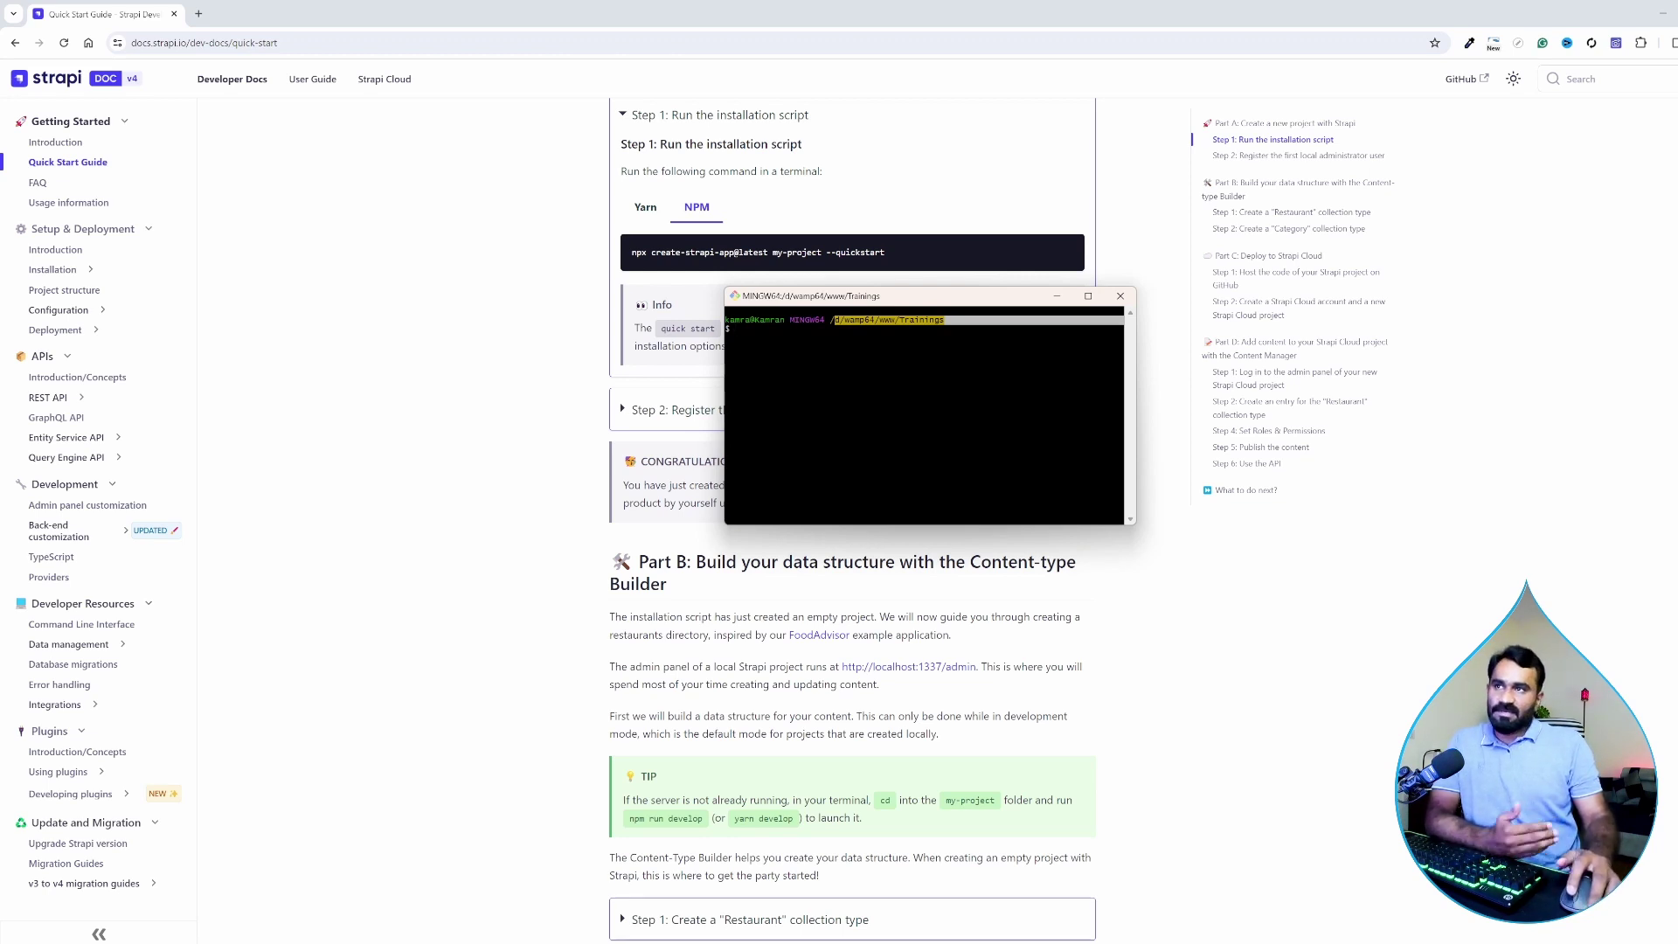
left_click(887, 369)
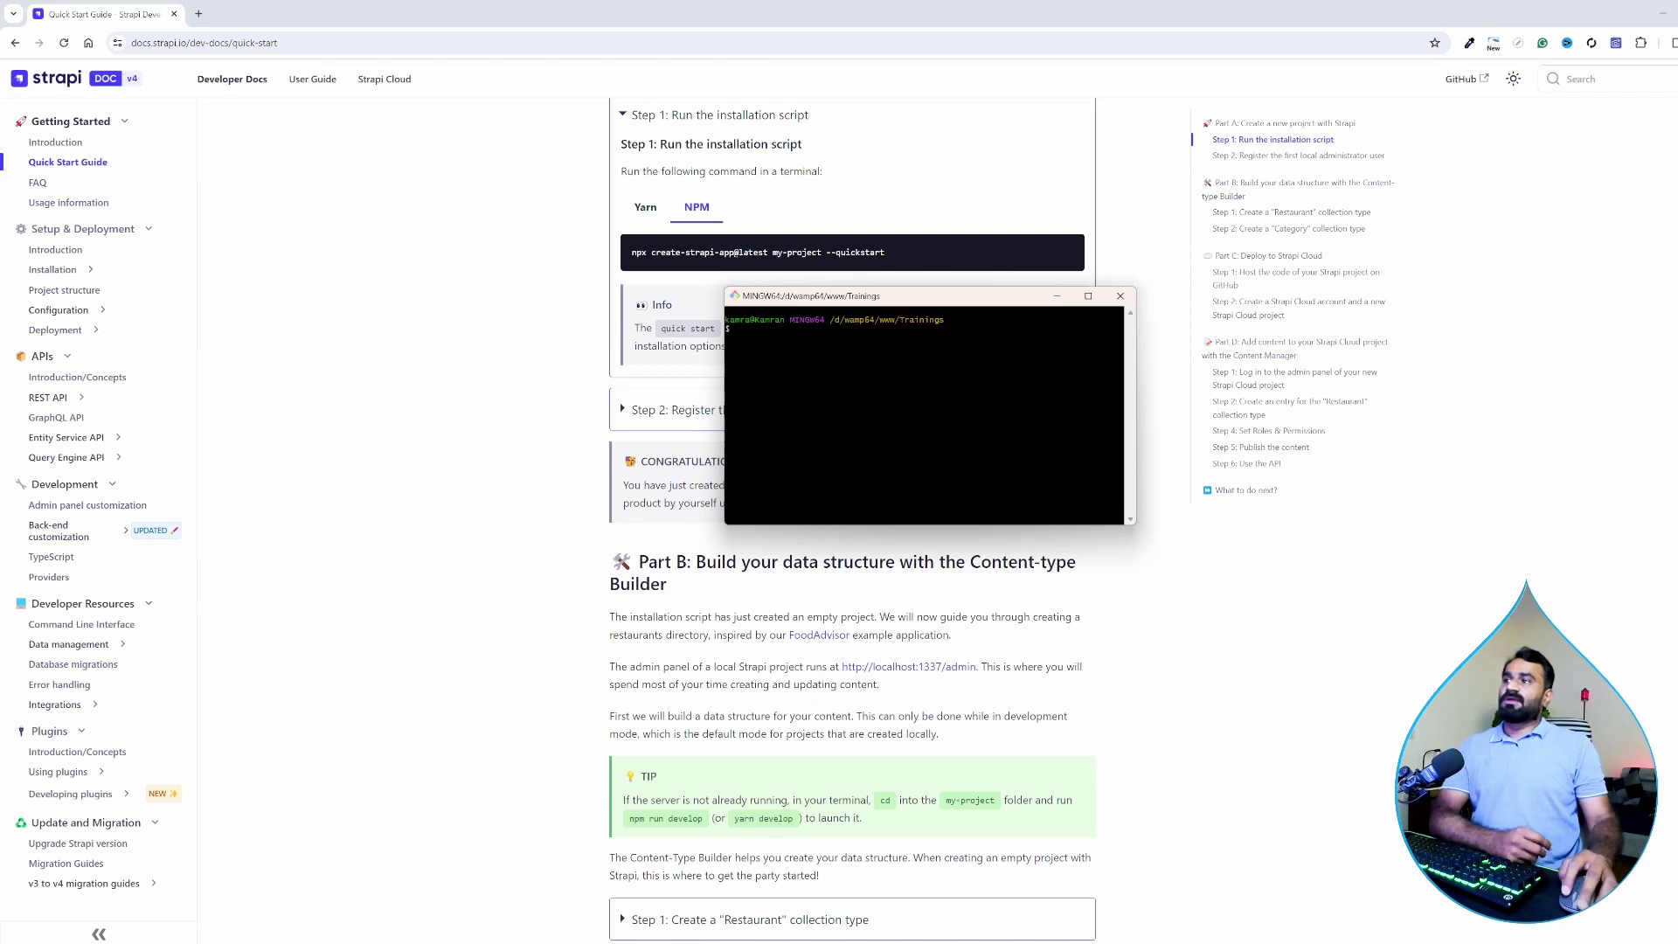
right_click(887, 370)
left_click(923, 417)
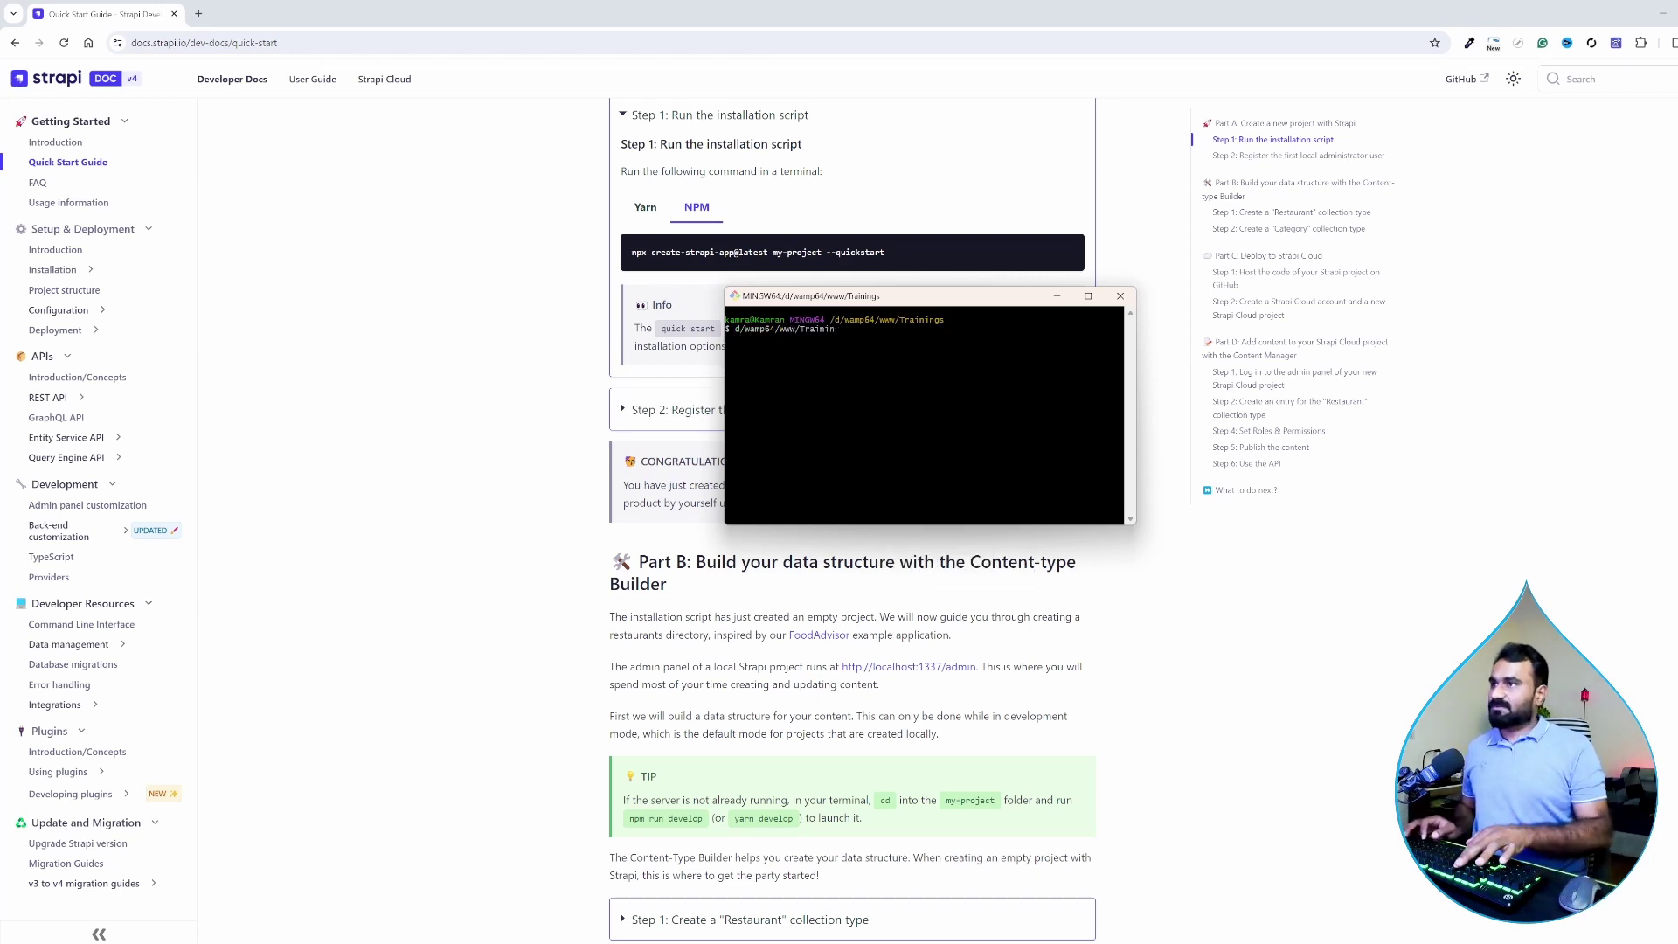
key("BackSpace")
key("BackSpace")
key("BackSpace")
key("BackSpace")
key("BackSpace")
key("BackSpace")
left_click(576, 379)
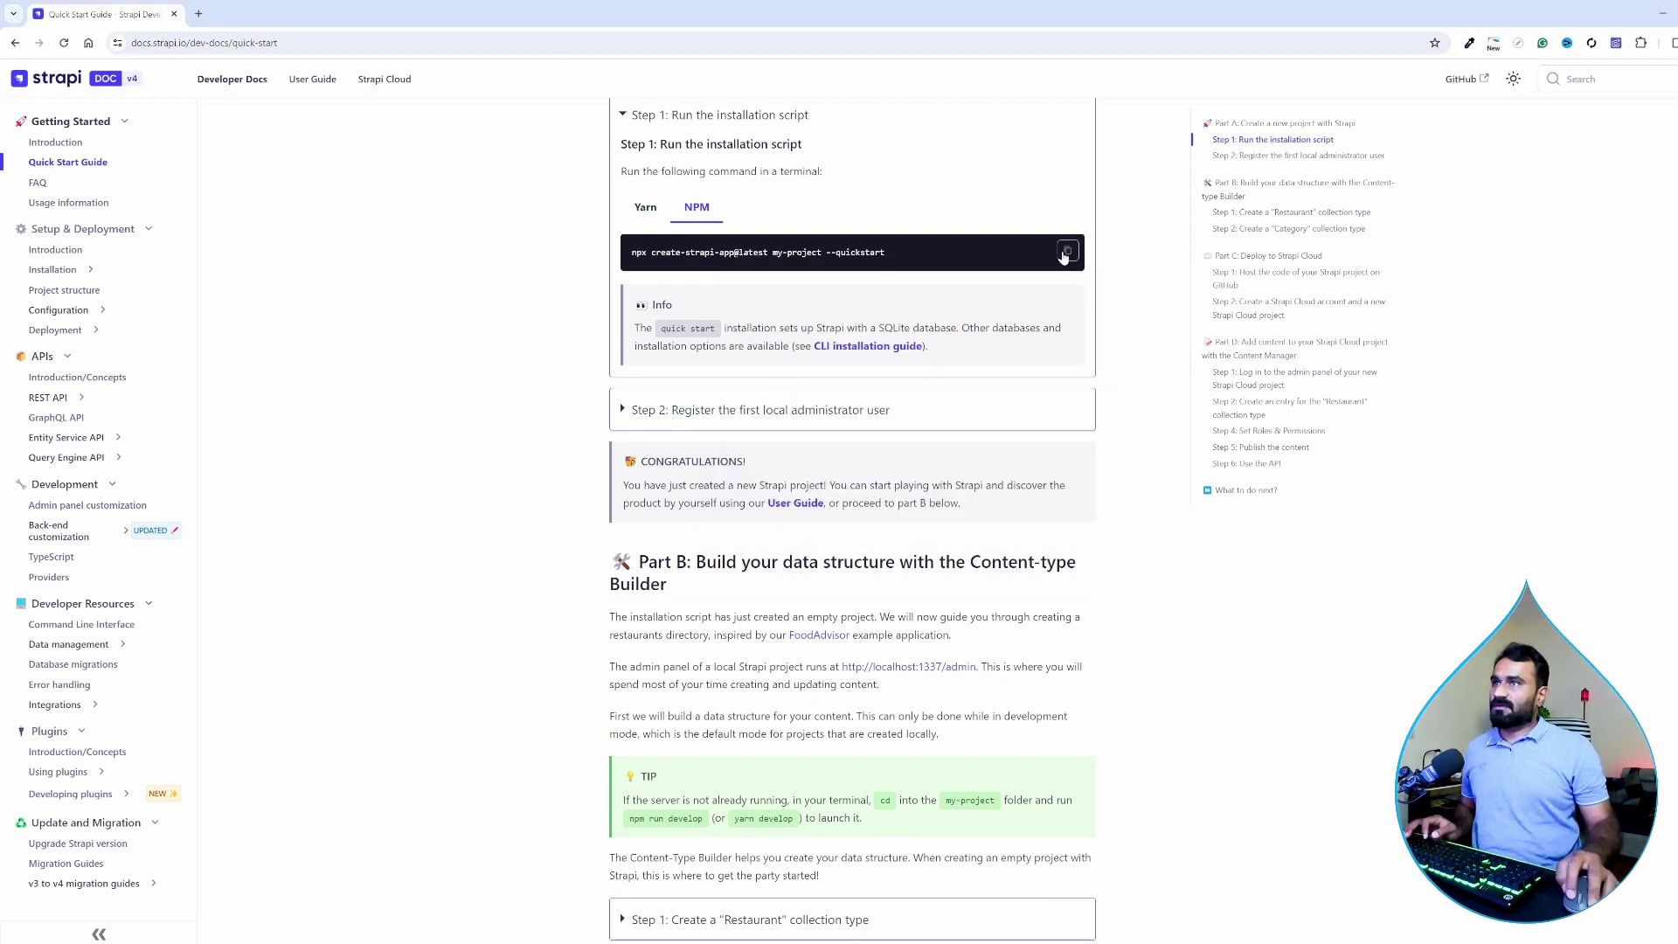
key("alt+Tab")
- Run npx create-strapi-app@latest strapi-demo --quickstart, replacing my-project with strapi-demo
right_click(919, 411)
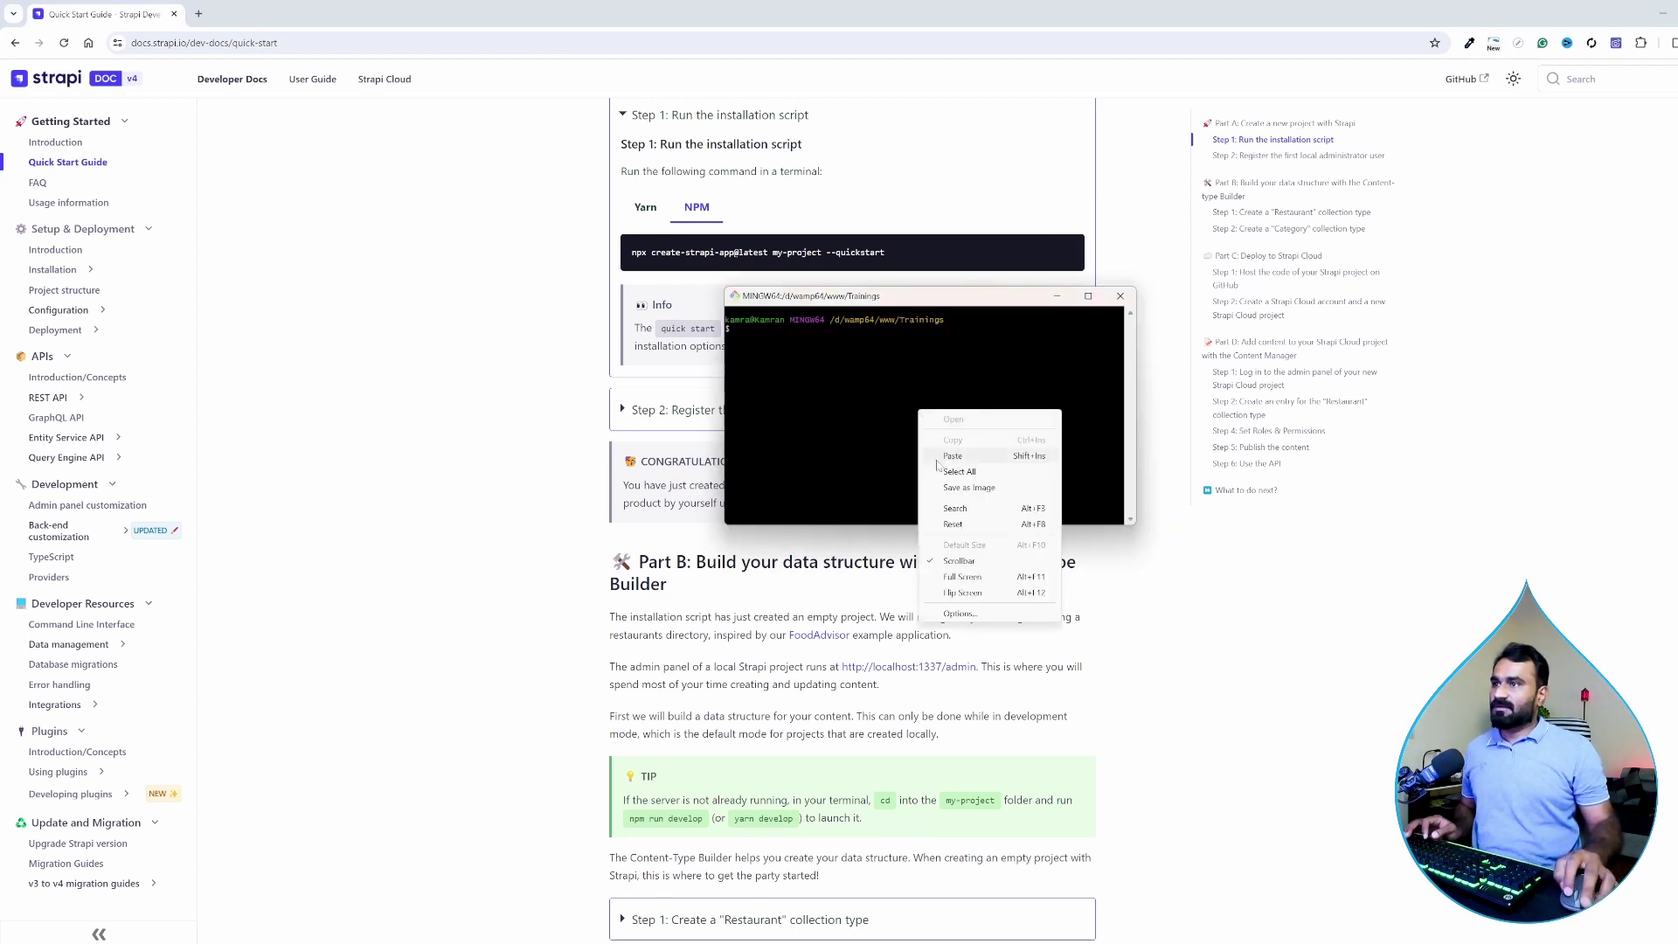
left_click(939, 456)
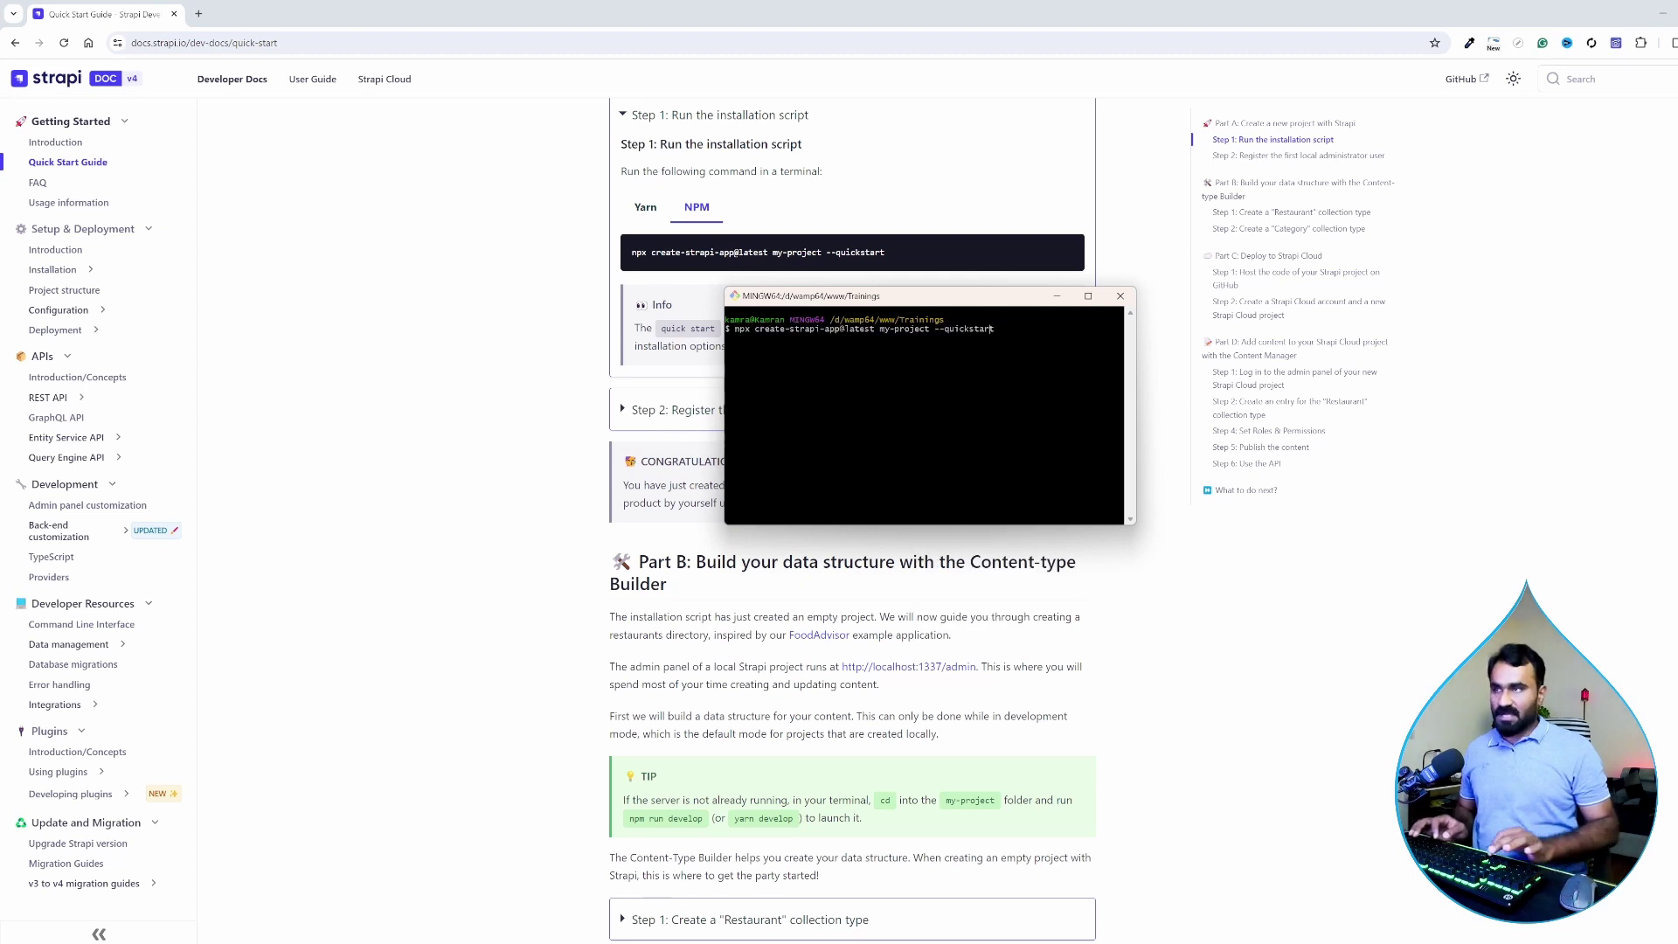
key("Left")
key("Left")
key("Left")
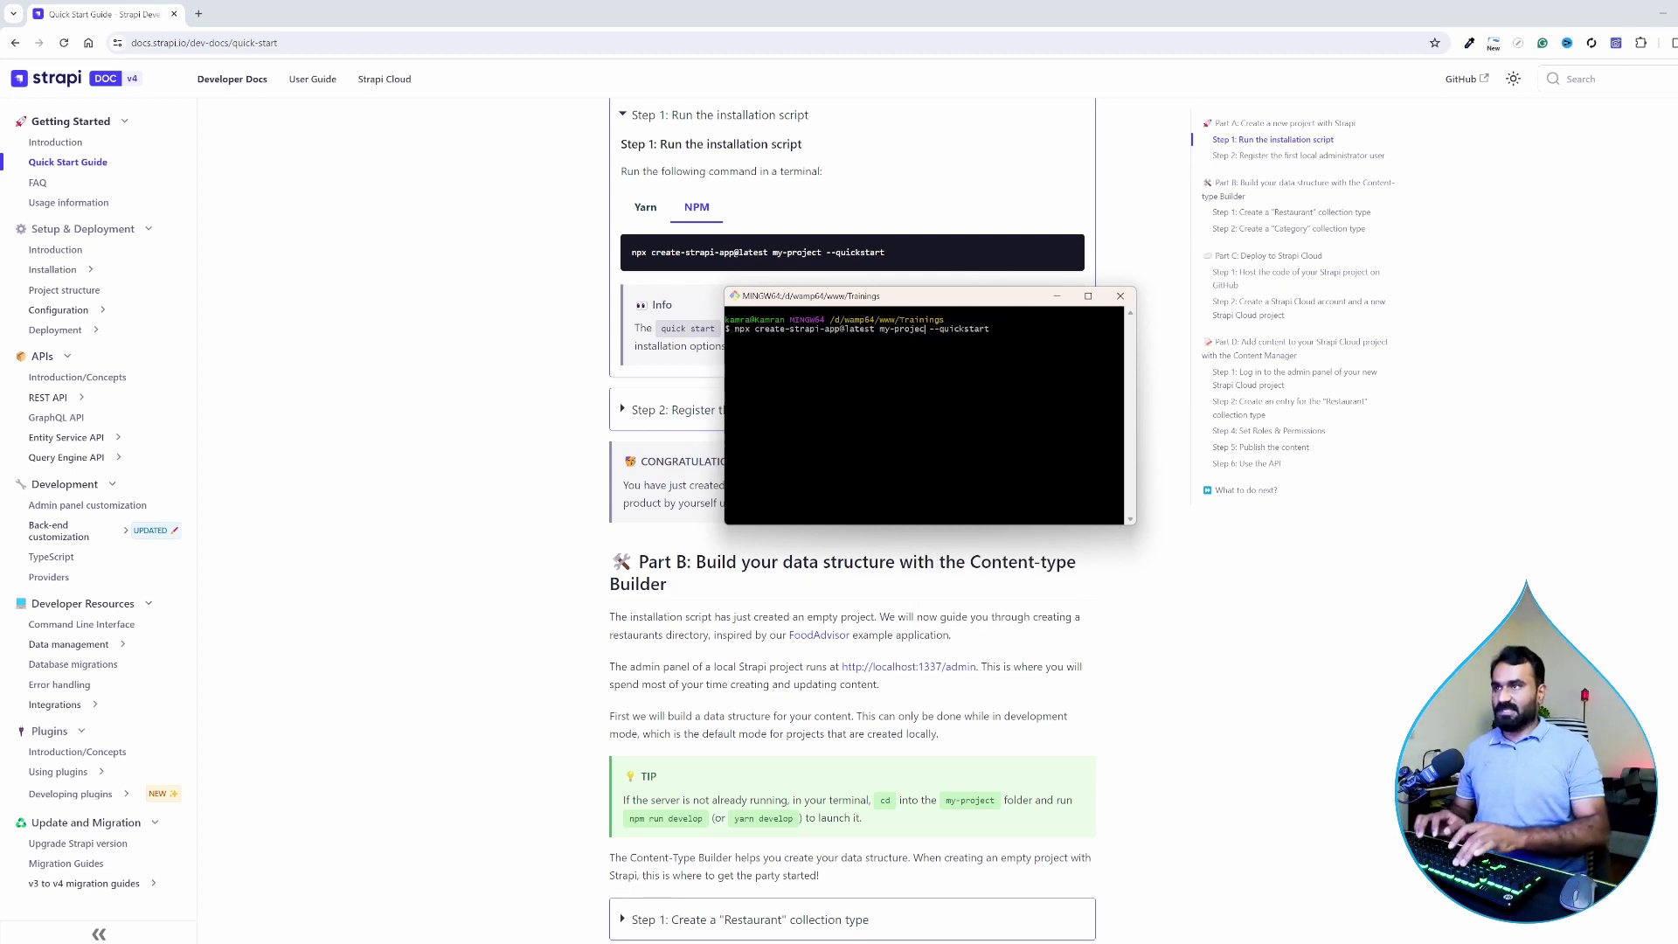
key("BackSpace")
key("BackSpace")
key("BackSpace")
key("BackSpace")
key("BackSpace")
key("BackSpace")
key("BackSpace")
key("BackSpace")
key("BackSpace")
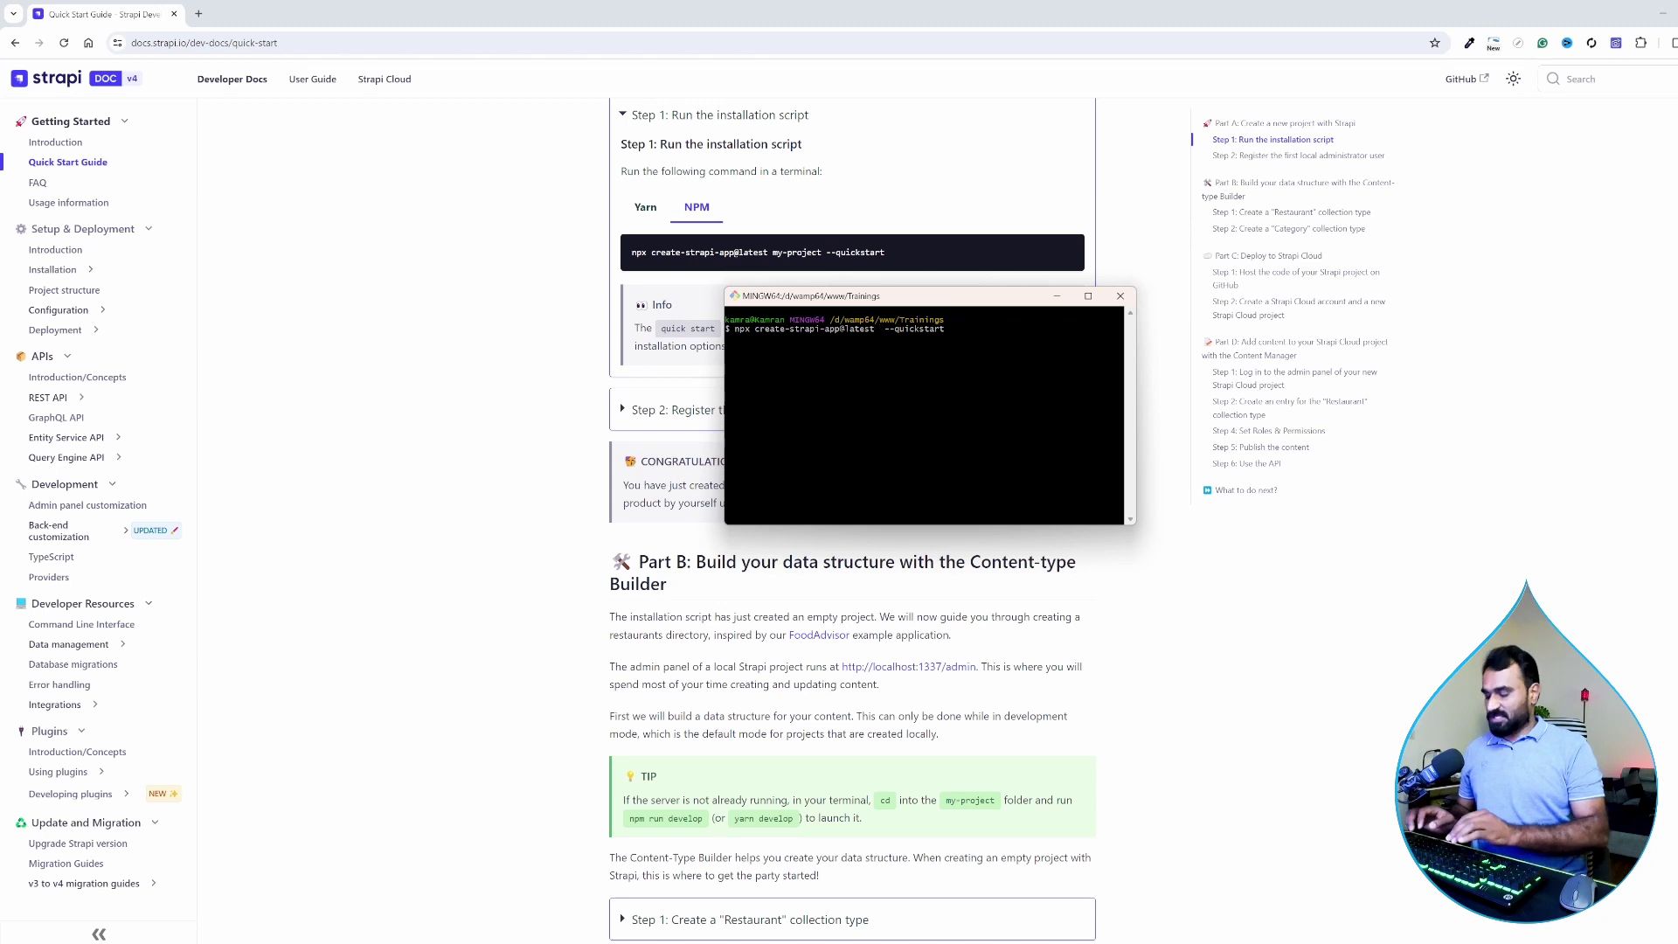
type("strap")
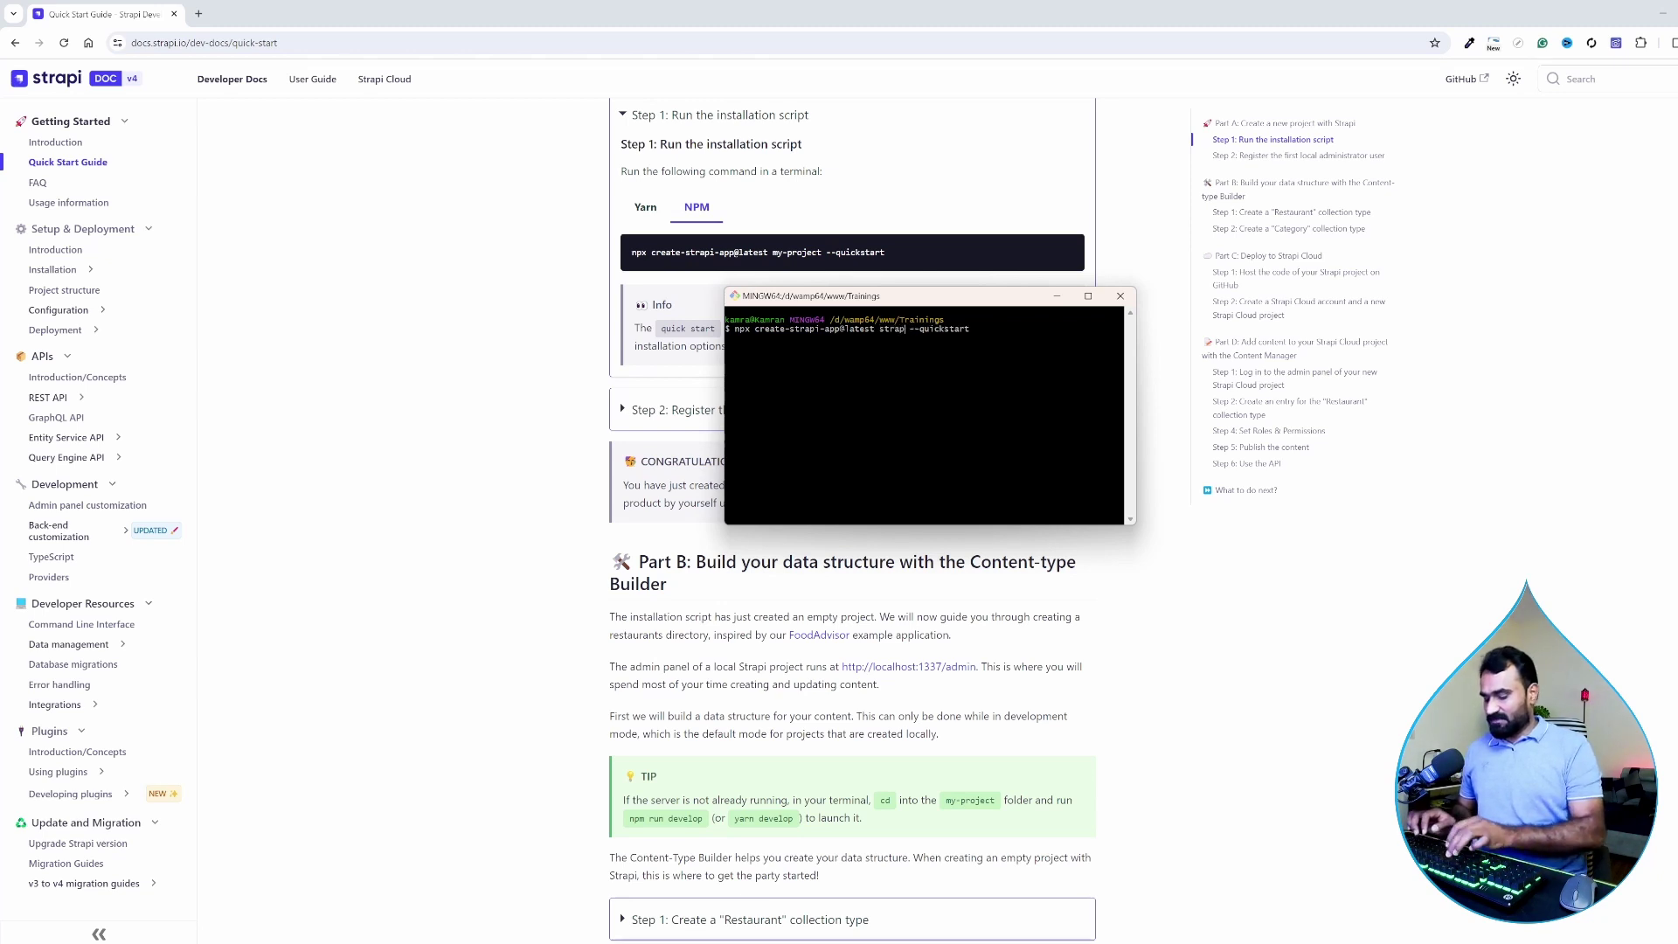
type("i-demo")
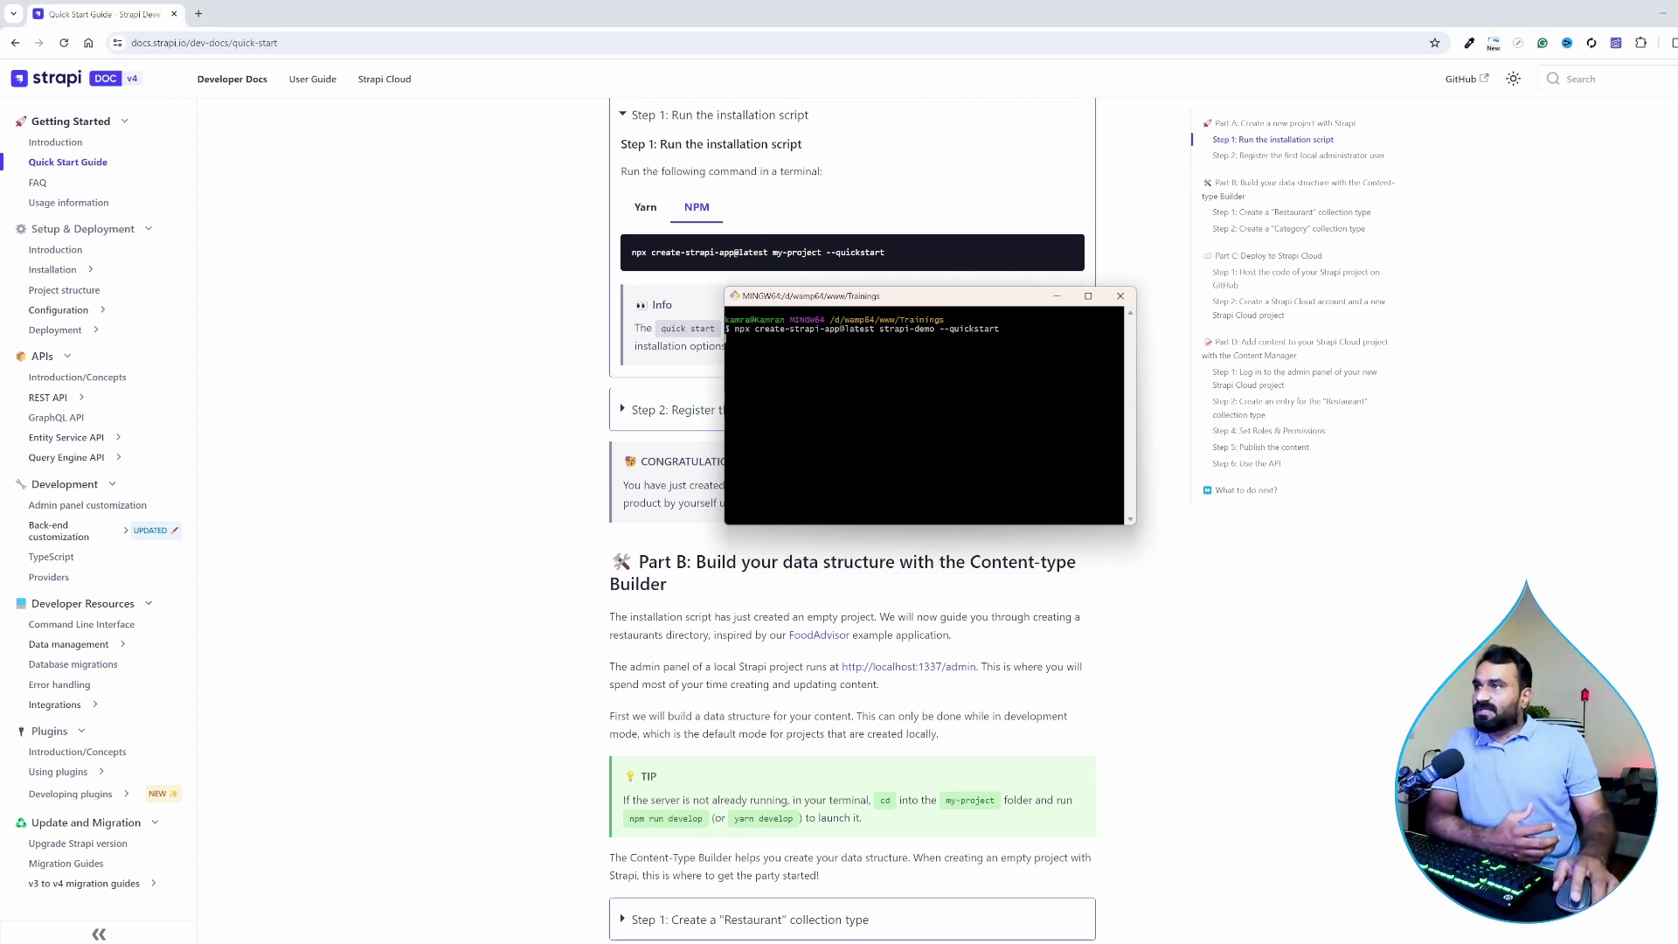
key("Return")
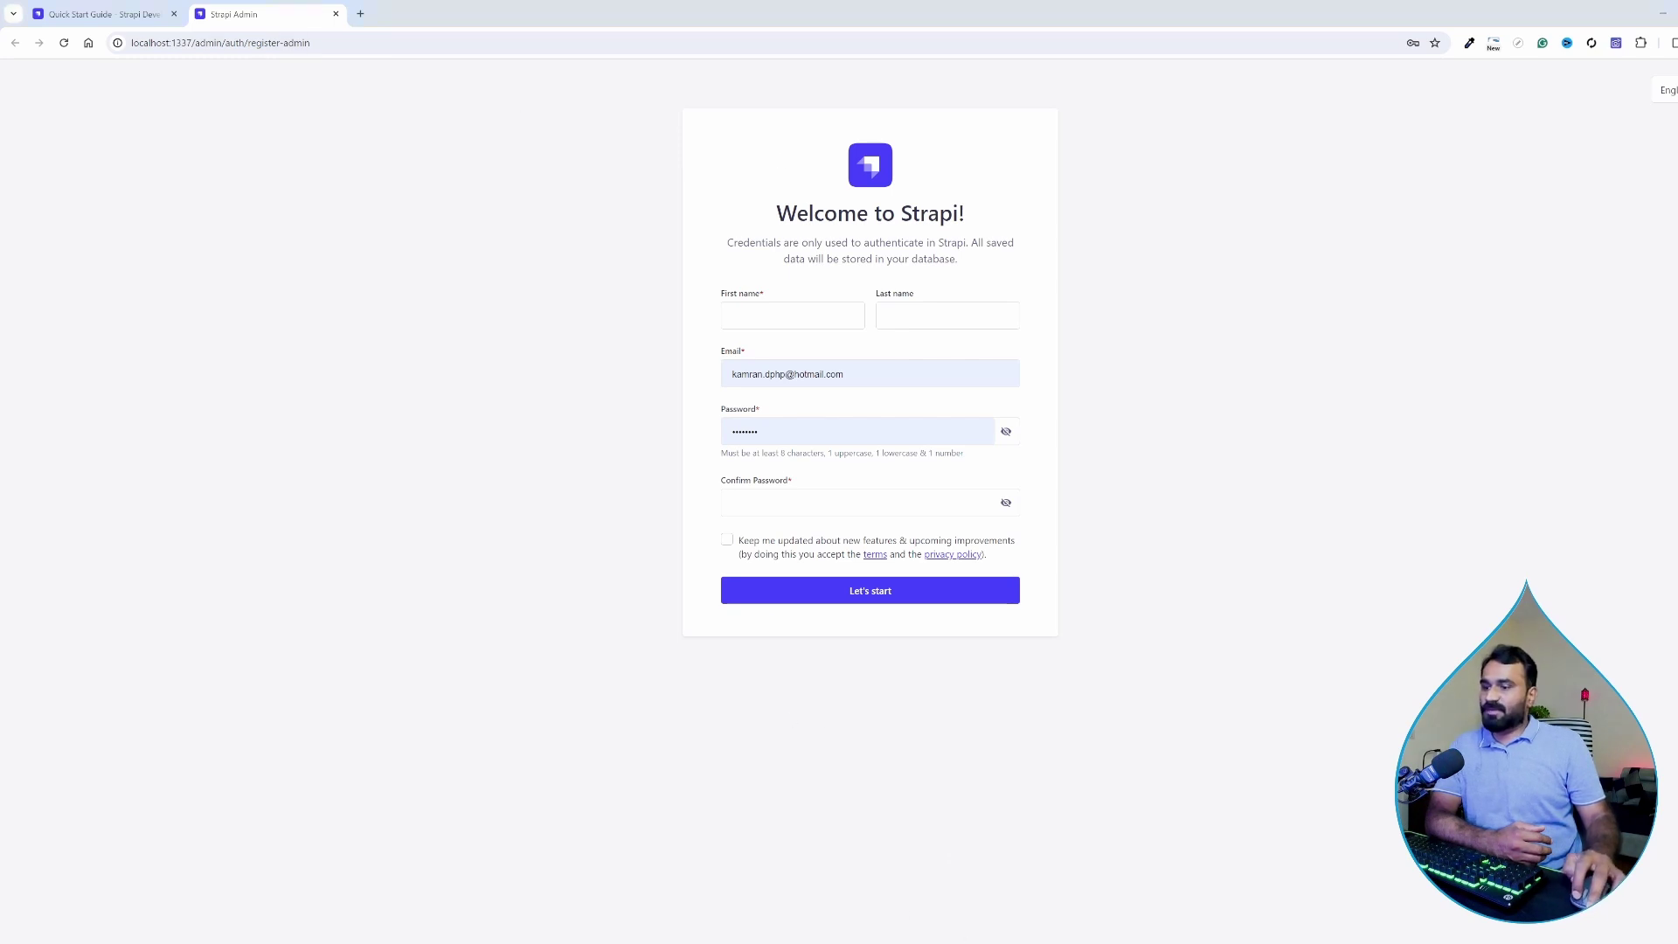
- Review the strapi-demo install output in Git Bash, highlighting the Installing dependencies line
key("alt+Tab")
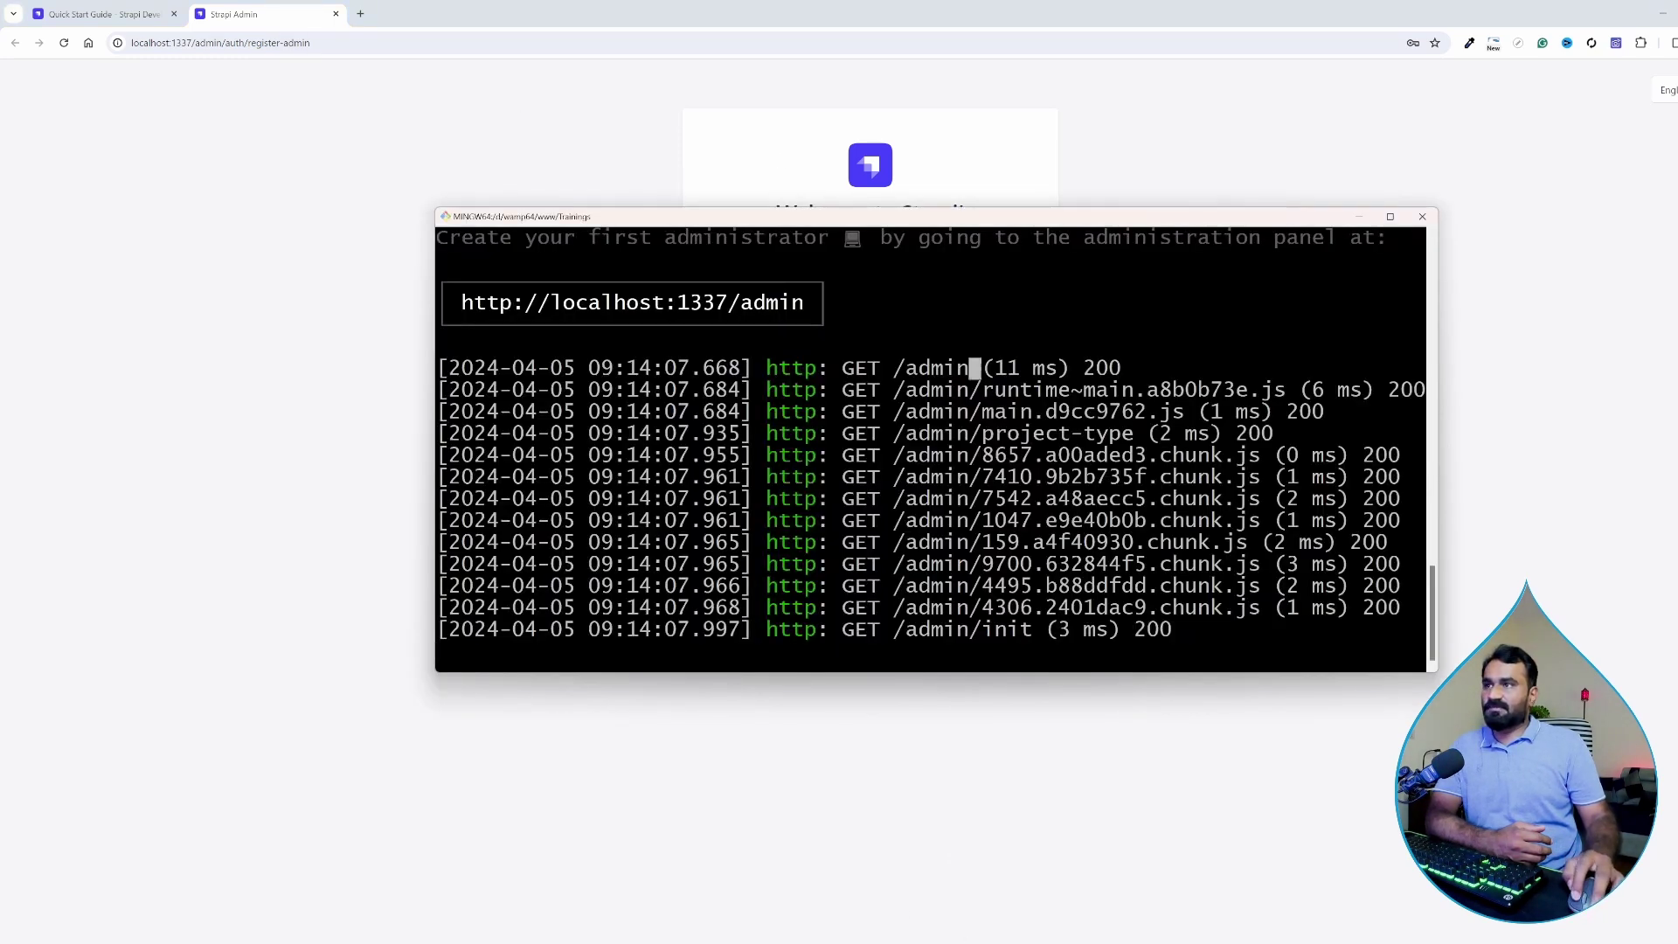
left_click_drag(969, 367, 1415, 631)
scroll(931, 445, "up", 6)
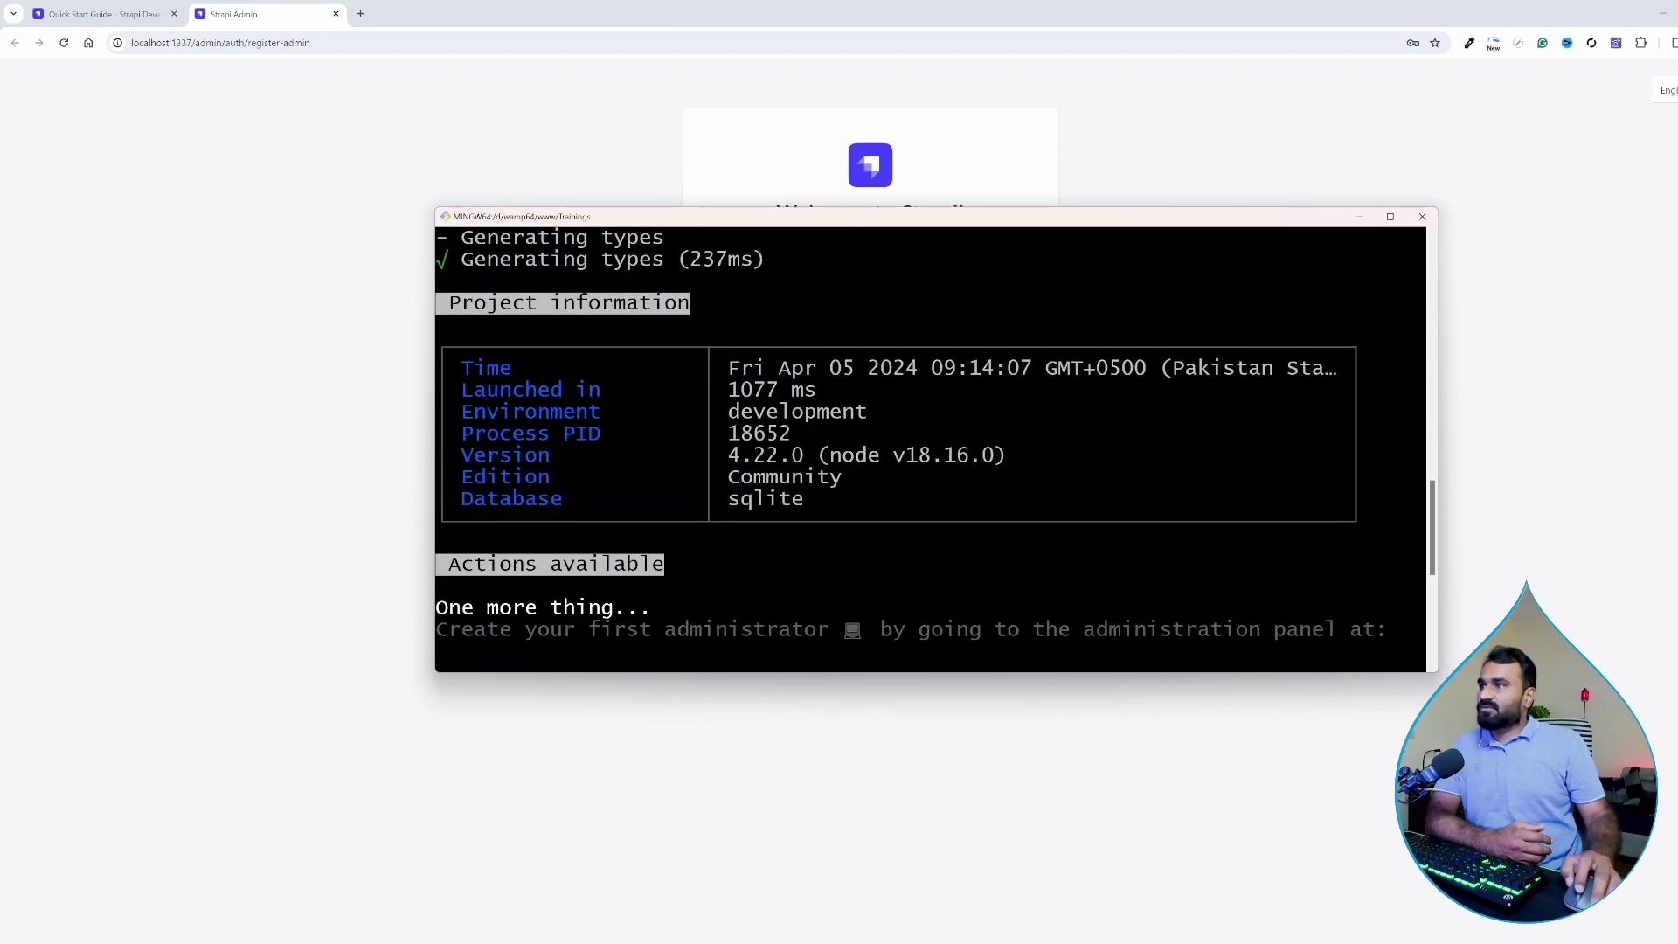
scroll(931, 446, "up", 8)
scroll(931, 445, "up", 8)
scroll(931, 445, "down", 3)
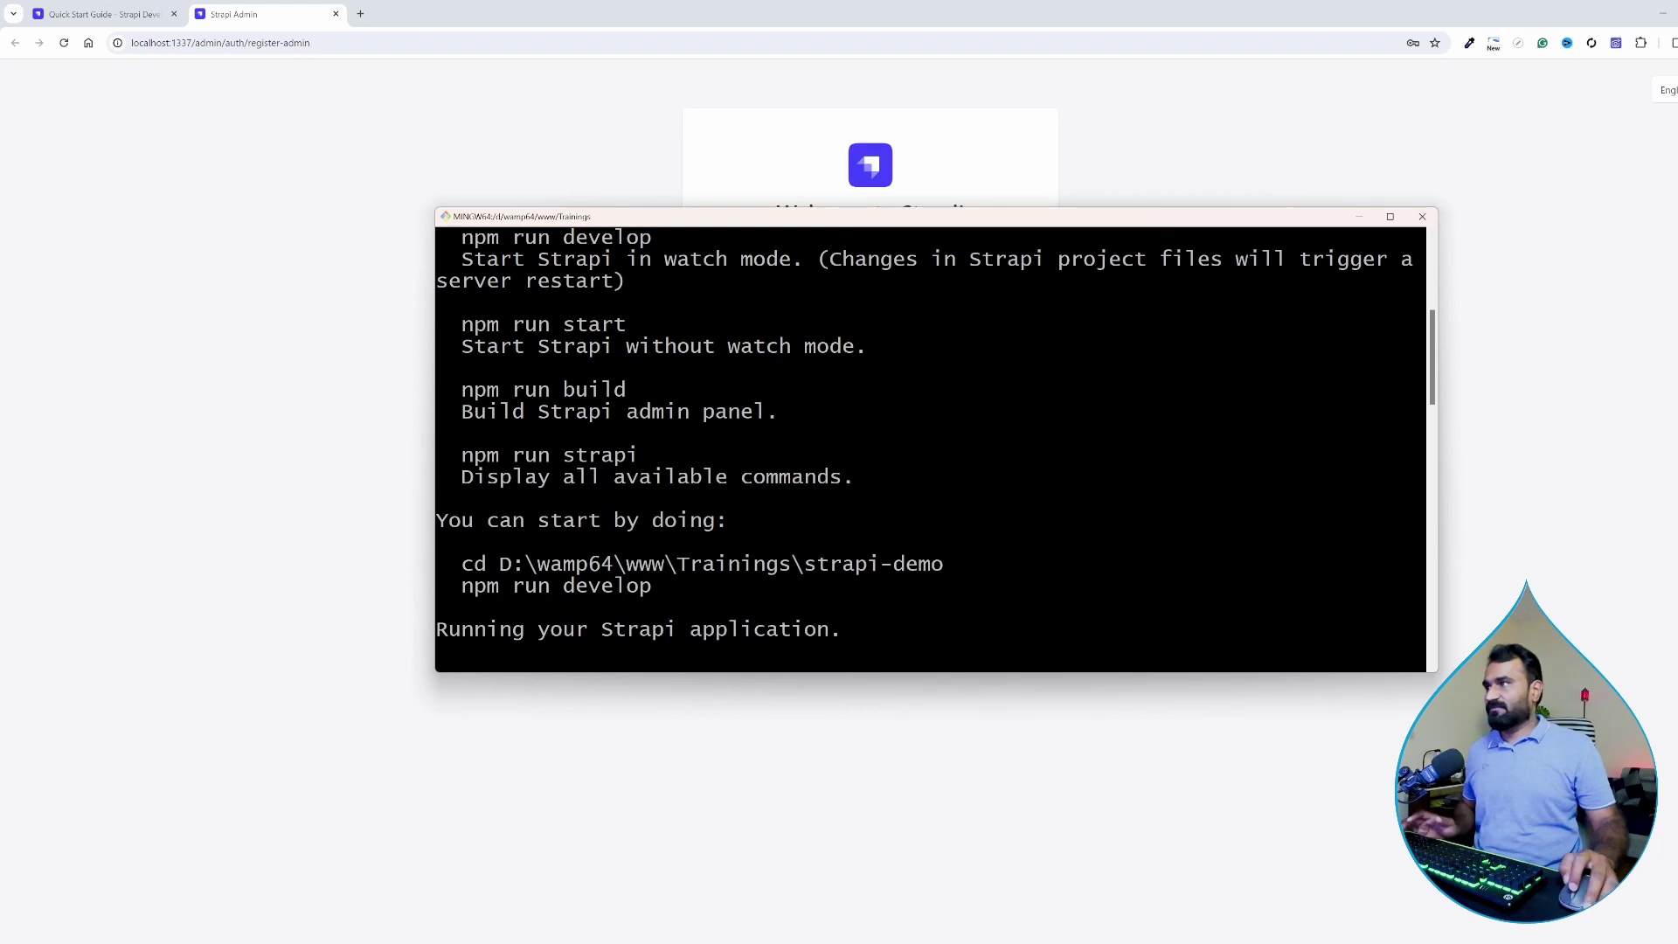
scroll(931, 446, "up", 1)
scroll(931, 445, "up", 4)
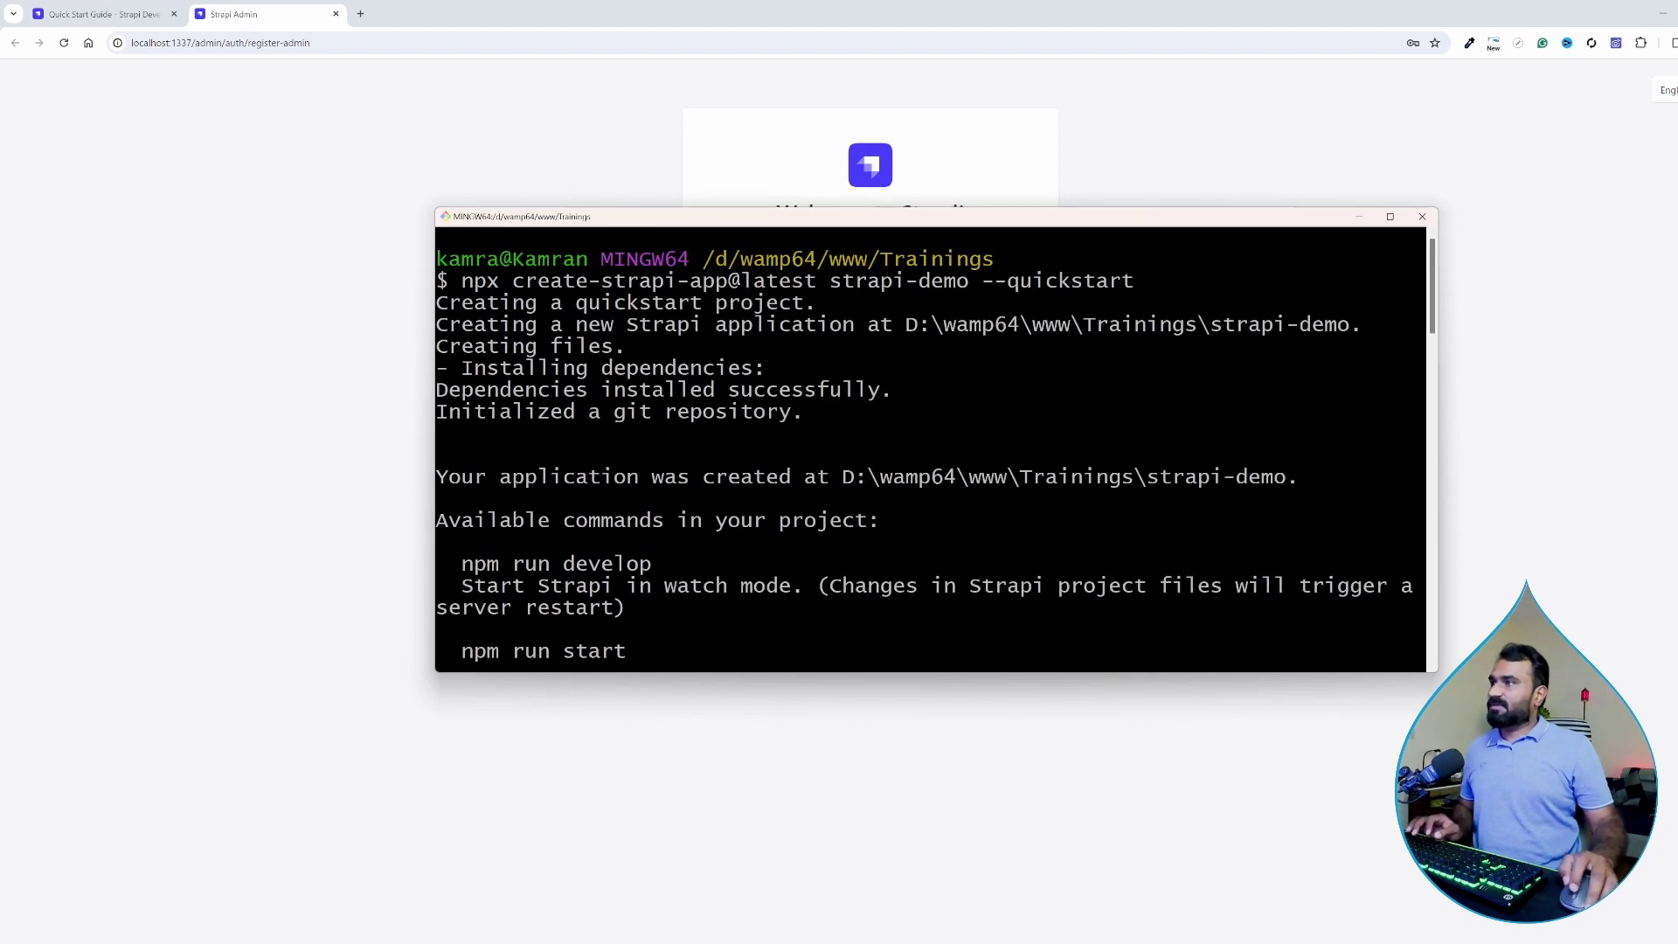
left_click_drag(473, 368, 753, 368)
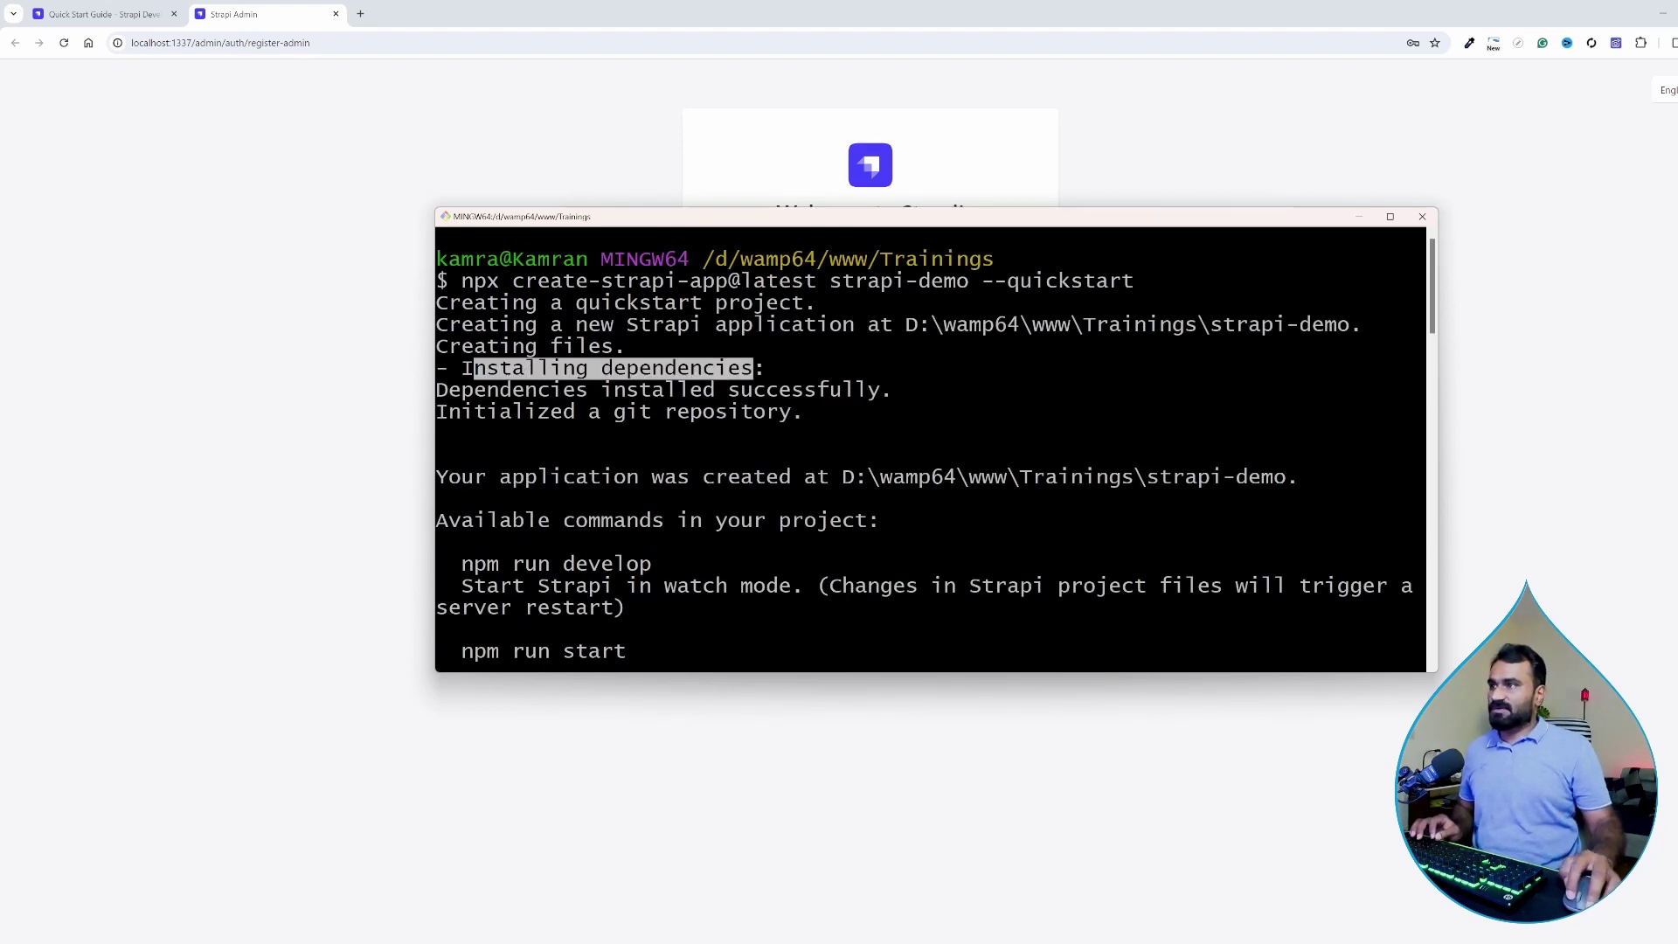
scroll(931, 446, "down", 2)
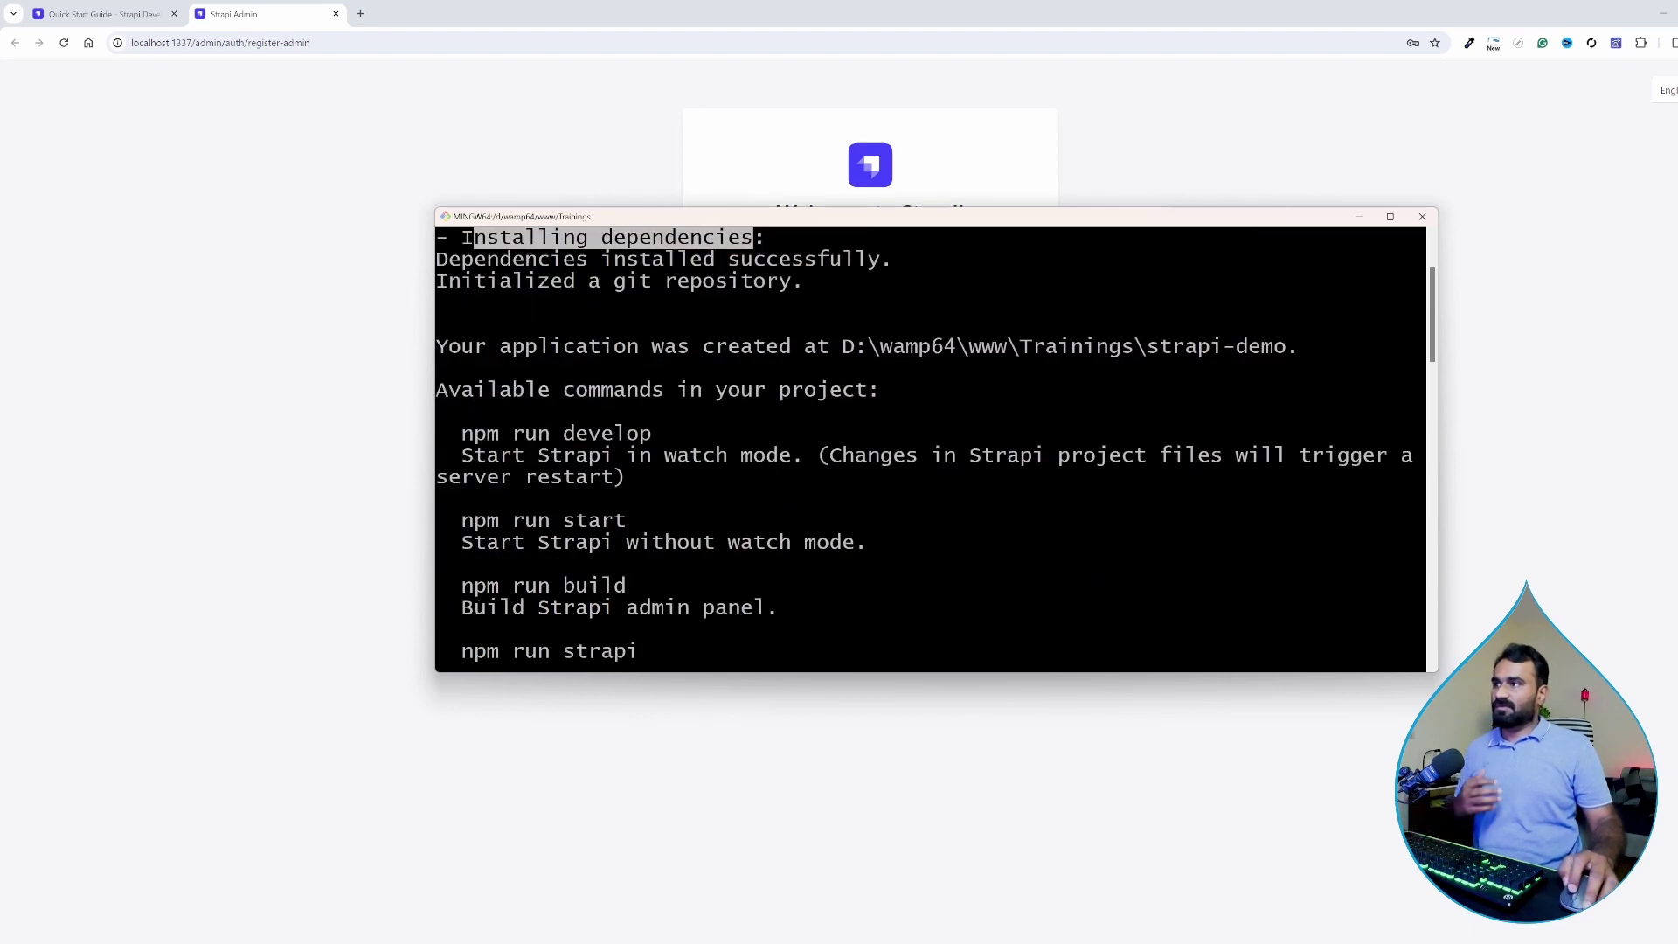
scroll(930, 446, "down", 1)
scroll(931, 445, "down", 1)
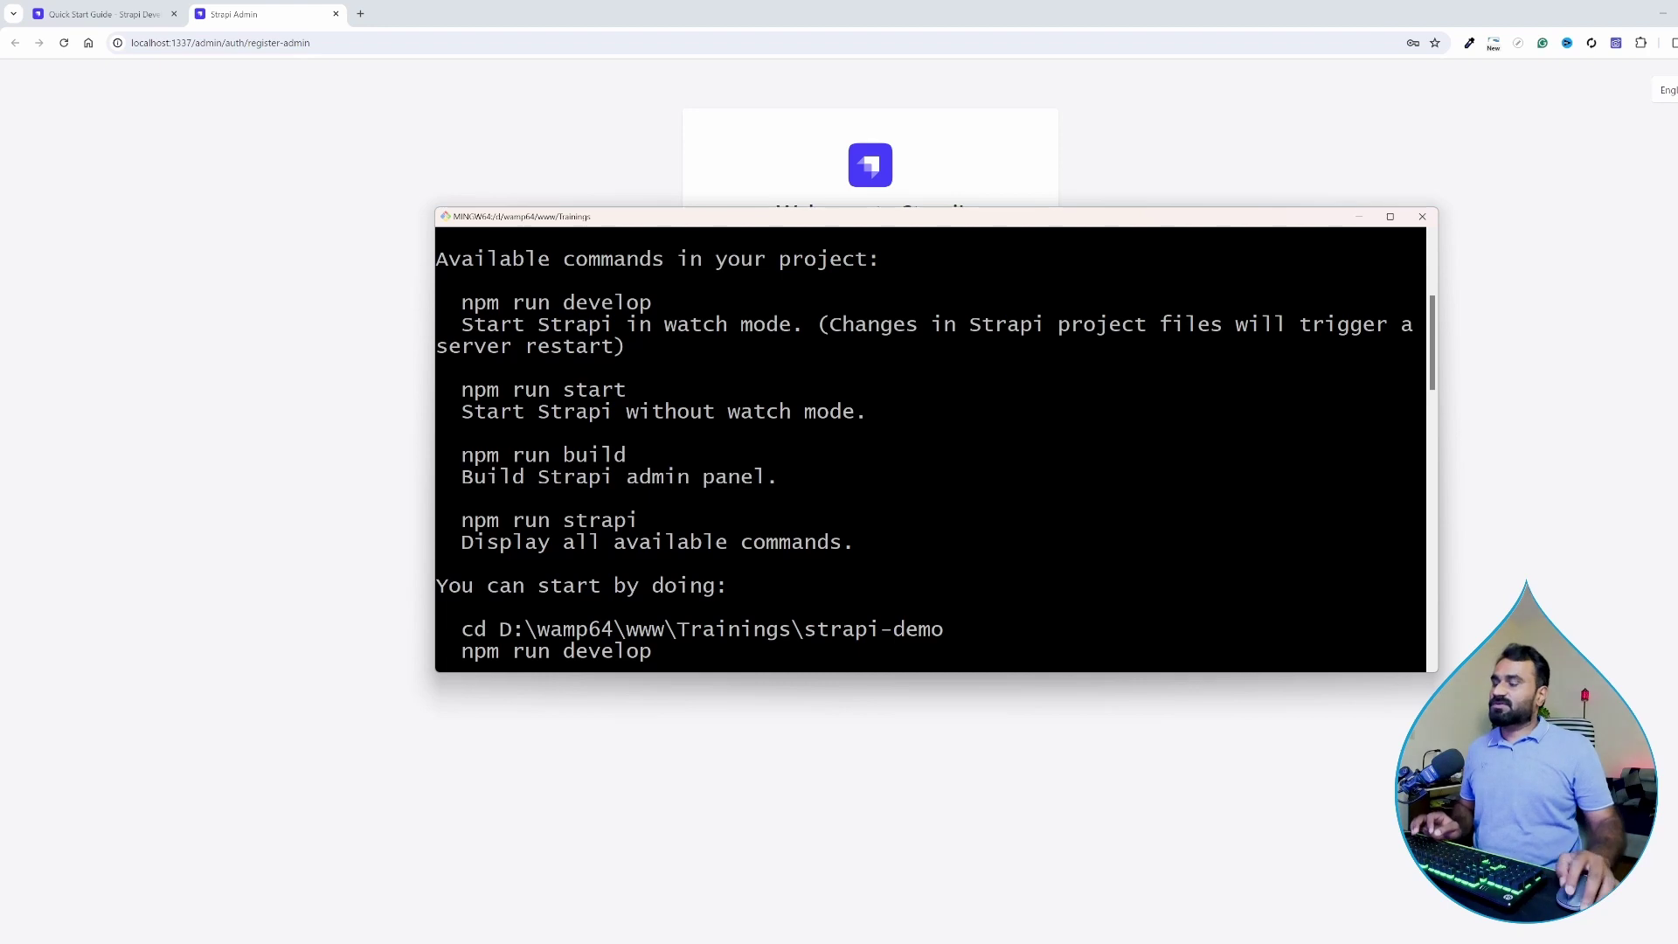
- Scroll through the Quick Start Guide tab, then switch to the Strapi Admin tab
left_click(98, 14)
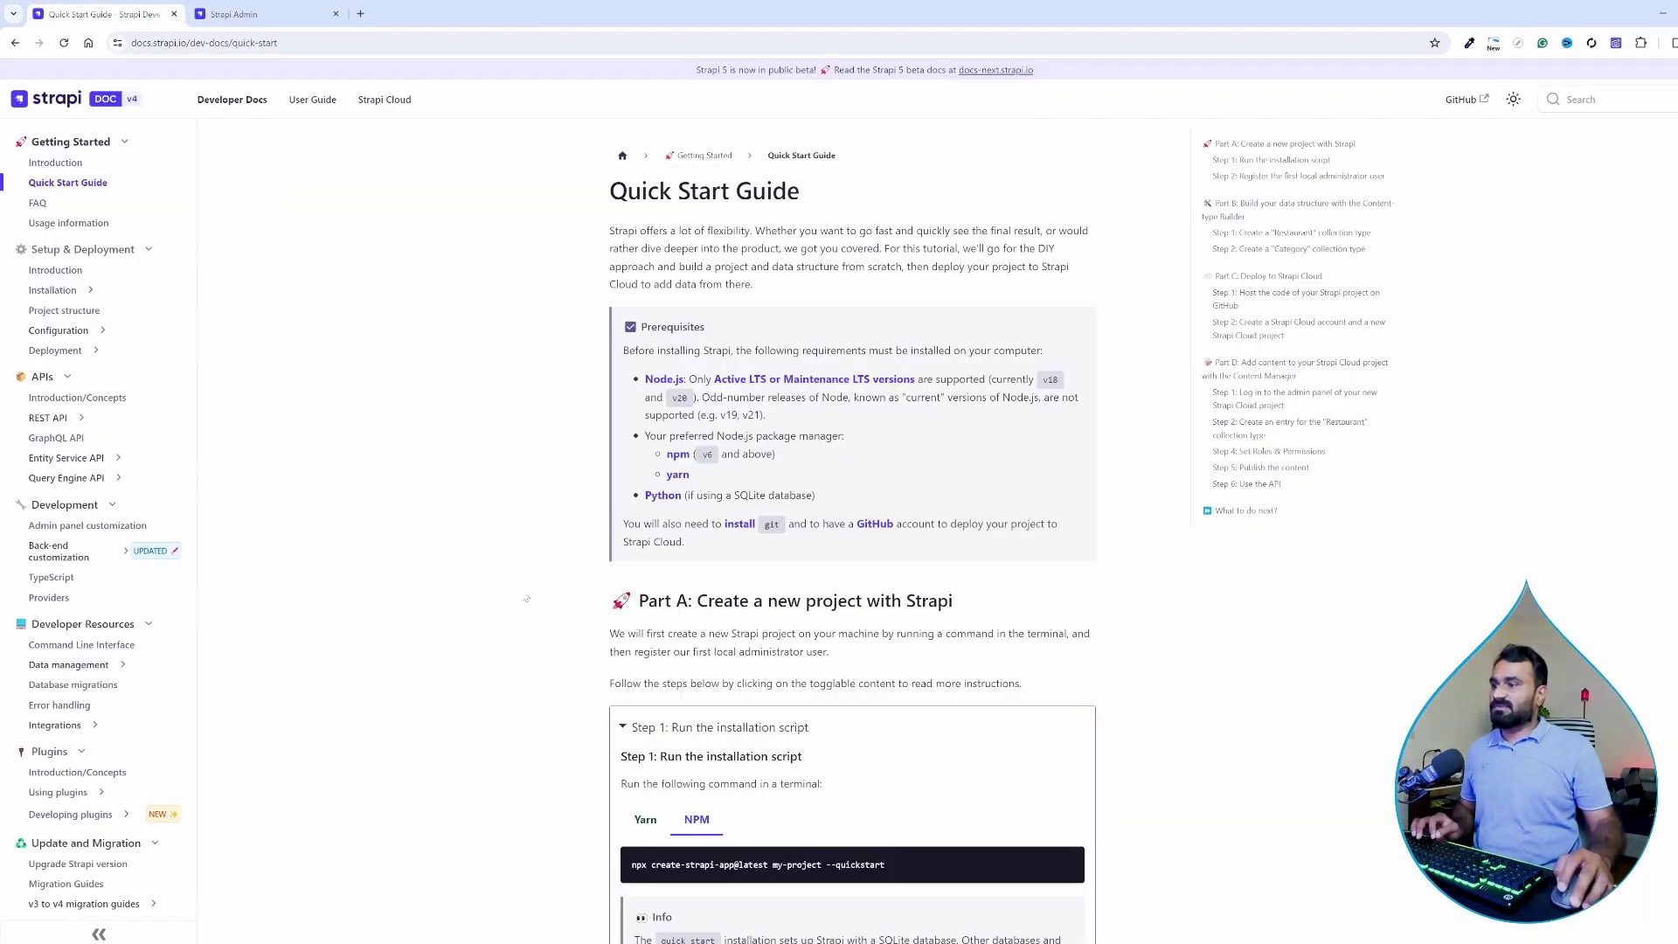
scroll(528, 587, "down", 5)
scroll(528, 587, "down", 3)
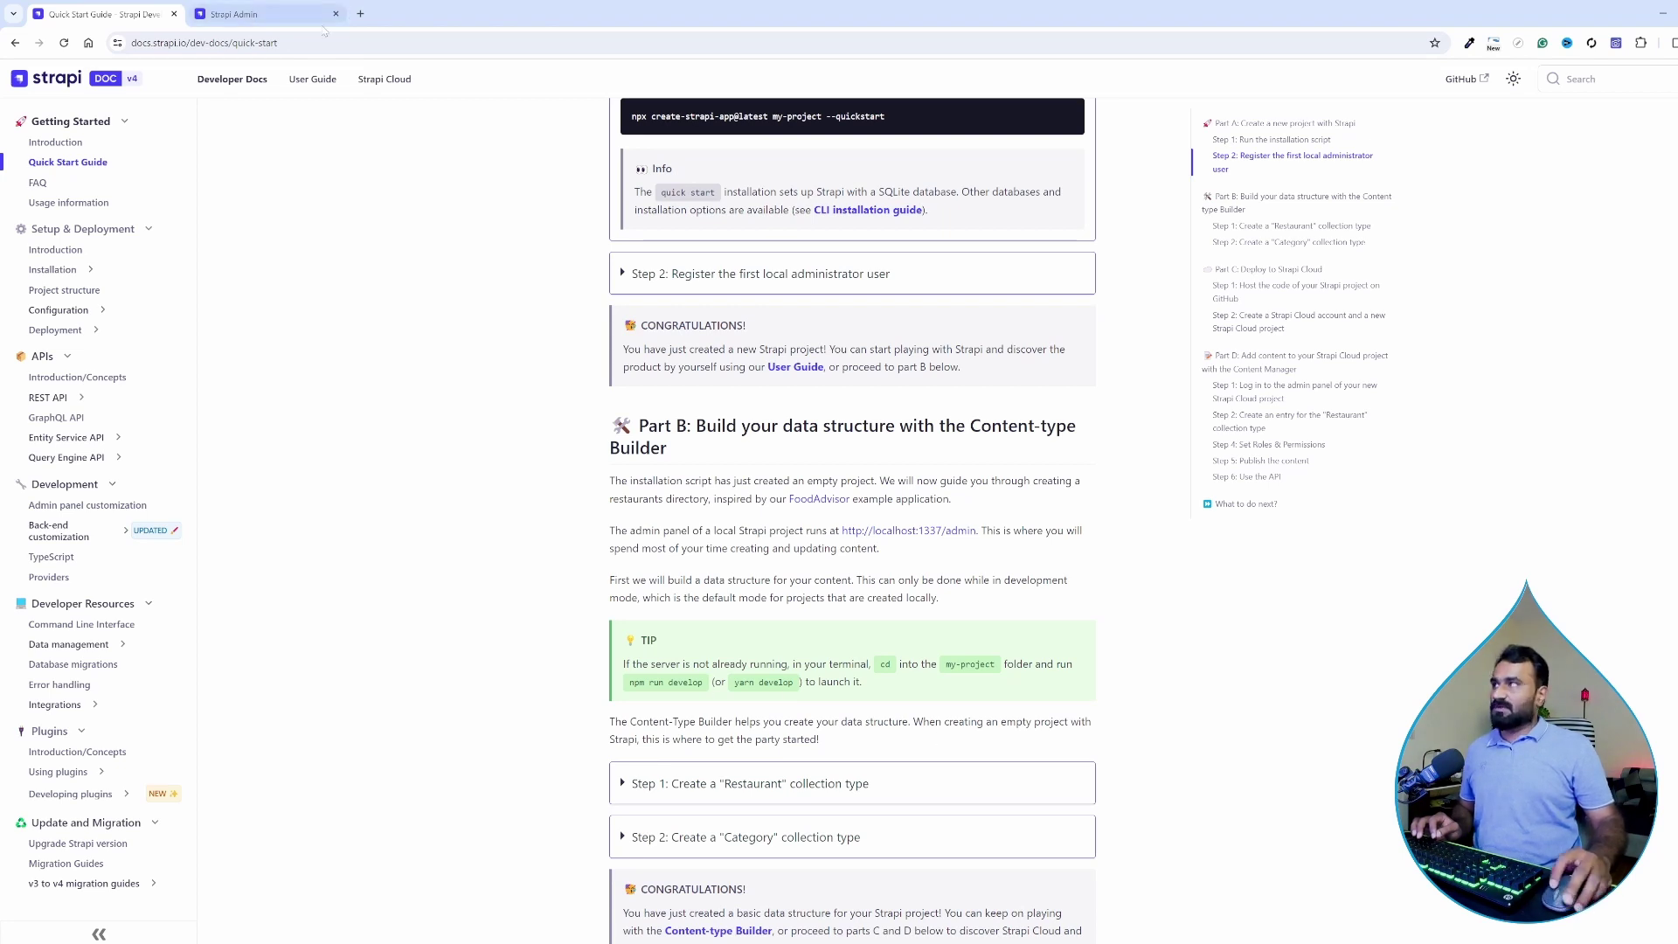
left_click(288, 11)
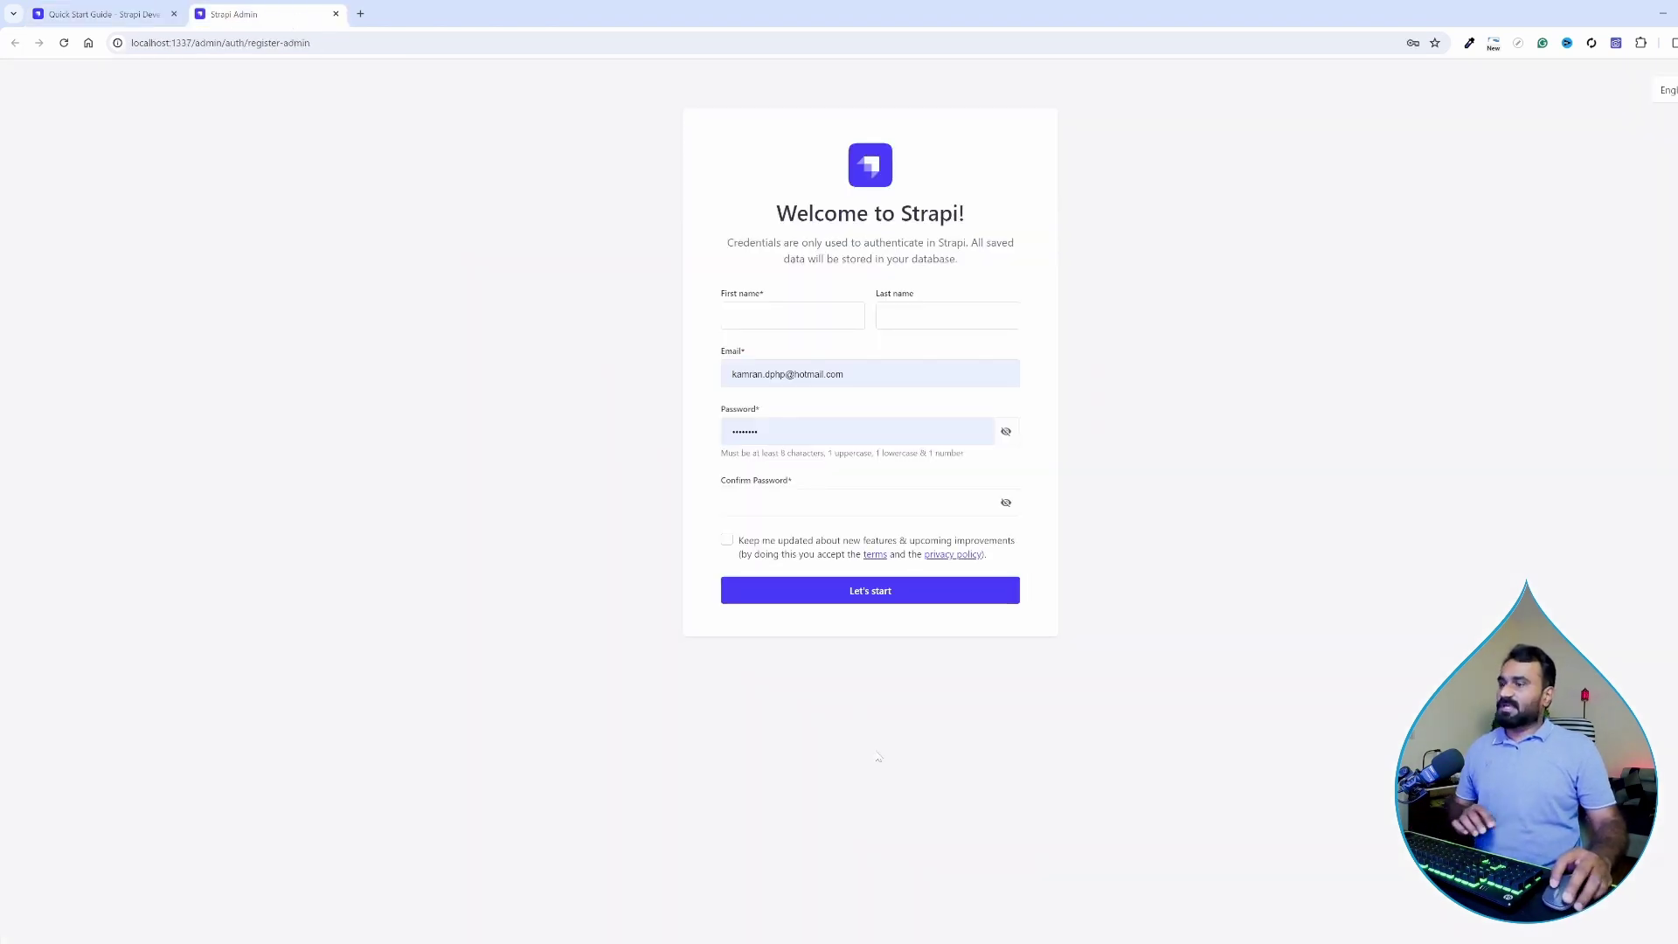
key("alt+Tab")
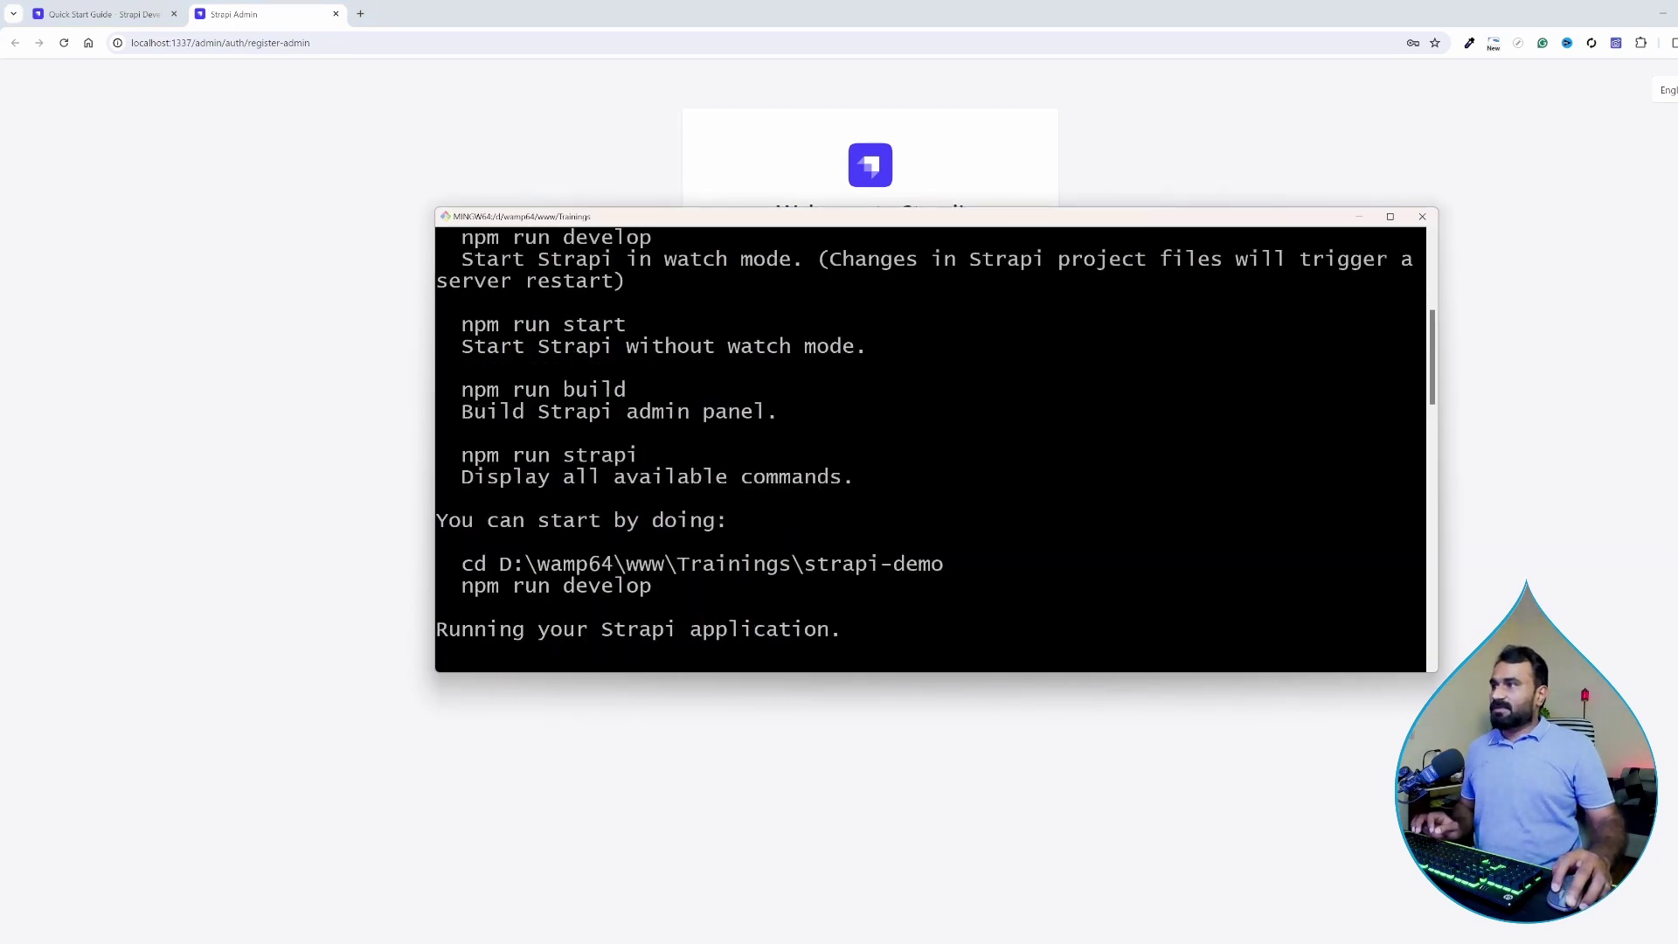
left_click_drag(437, 385, 638, 521)
left_click(638, 521)
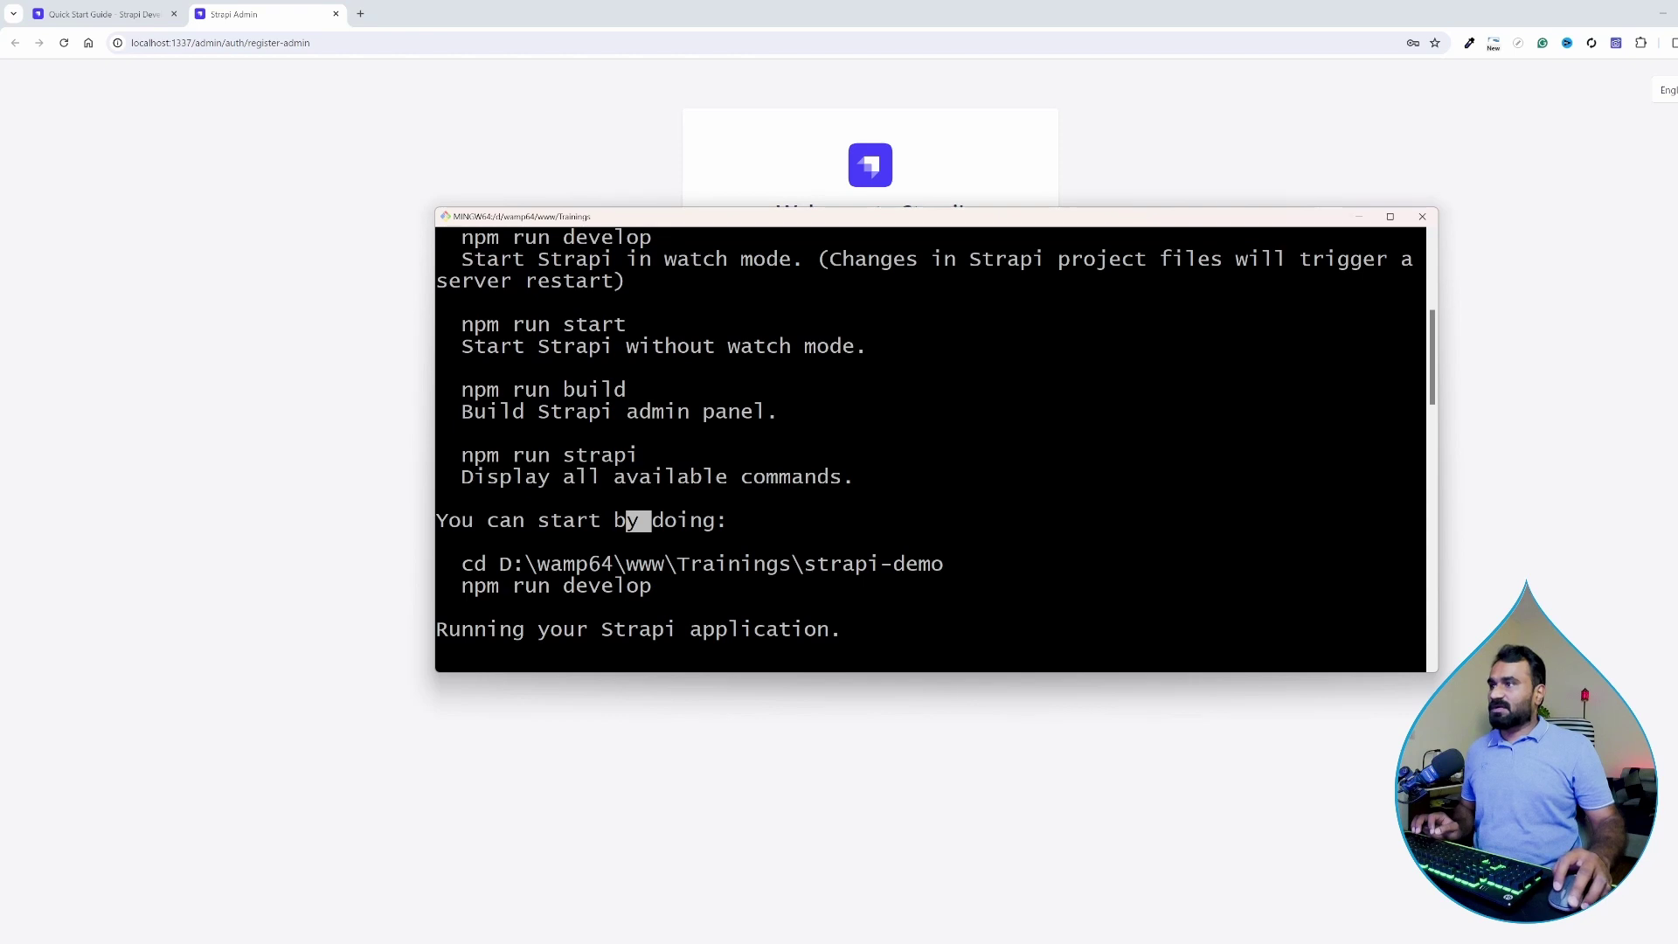
left_click_drag(601, 411, 961, 412)
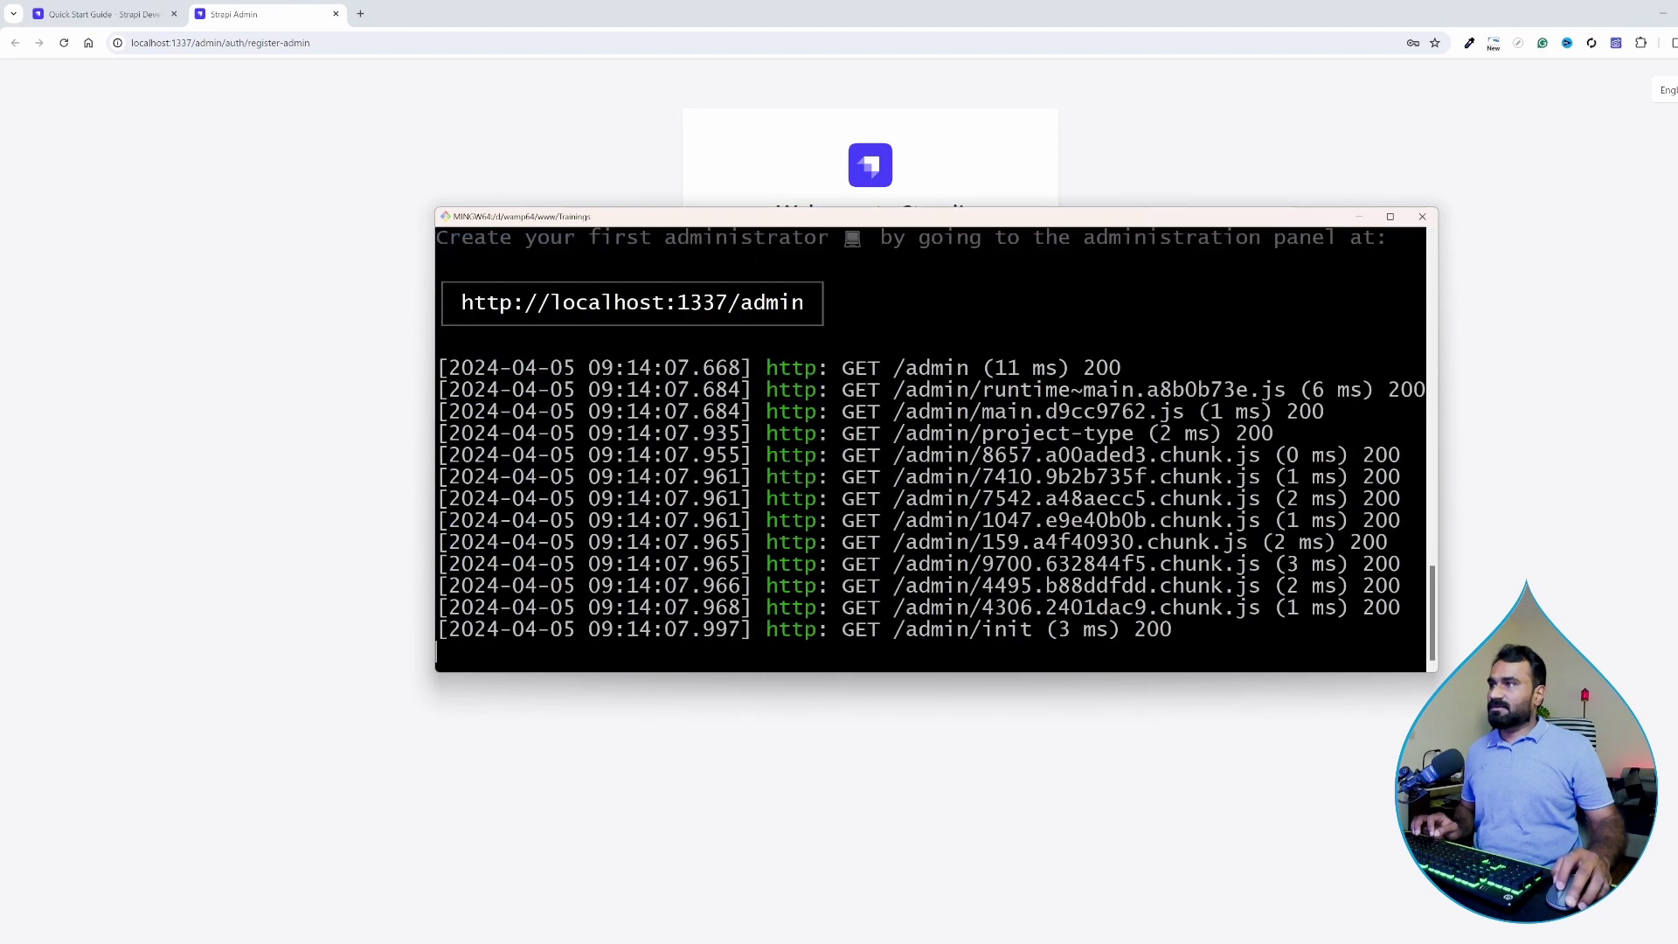
left_click_drag(462, 303, 804, 302)
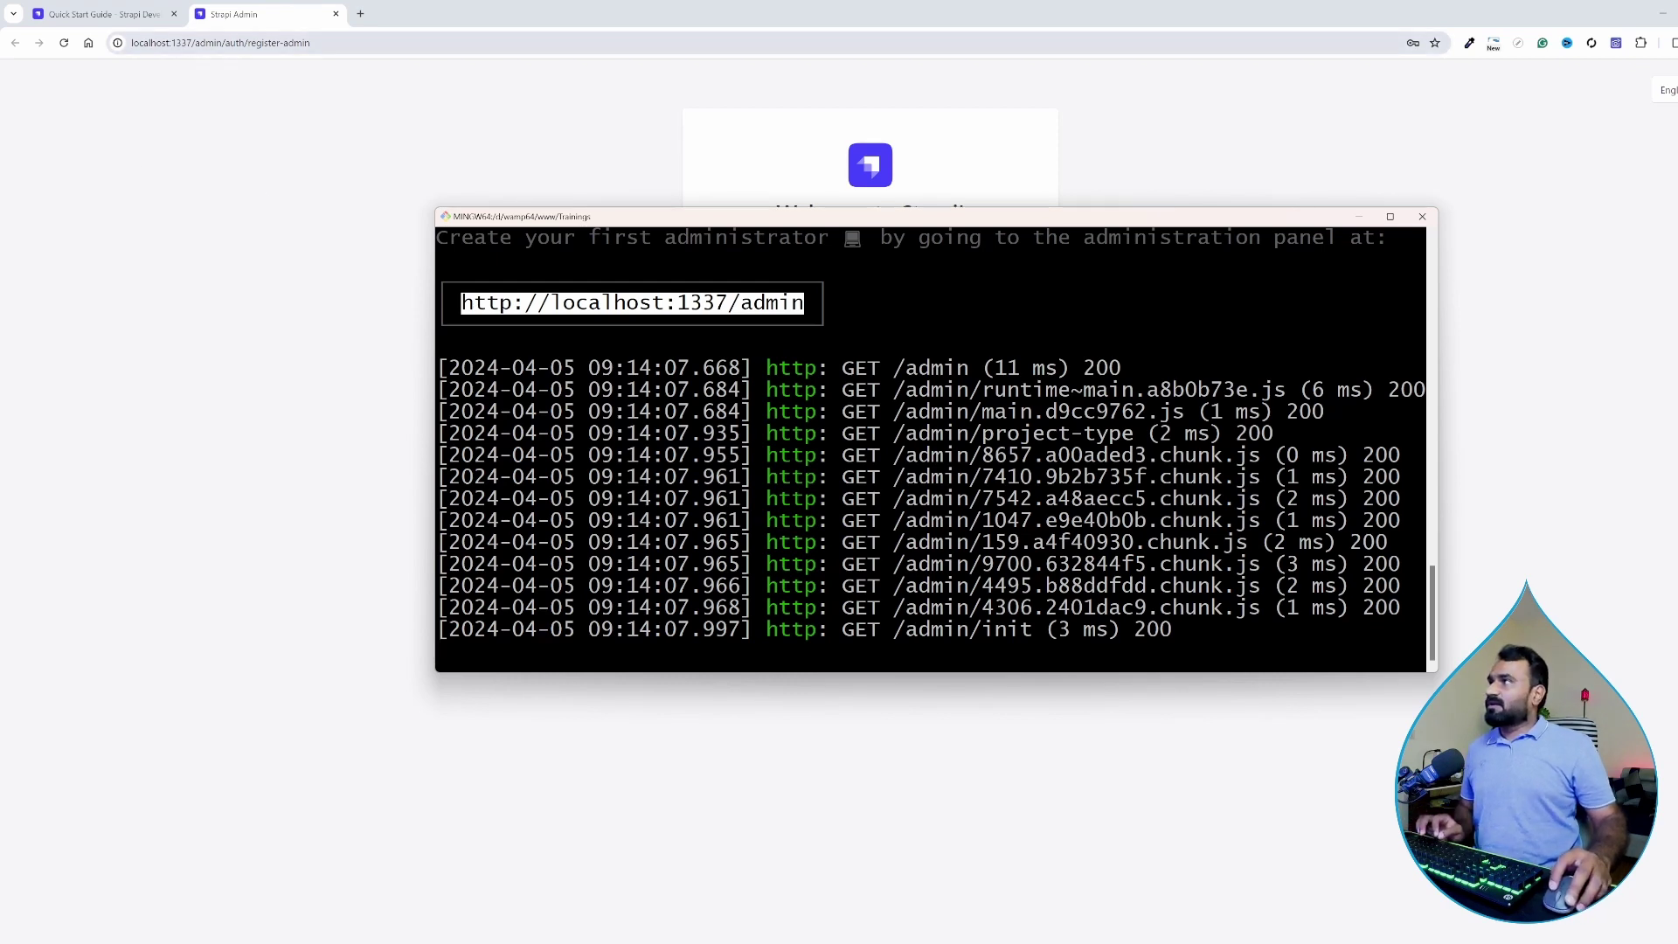
left_click_drag(192, 42, 135, 45)
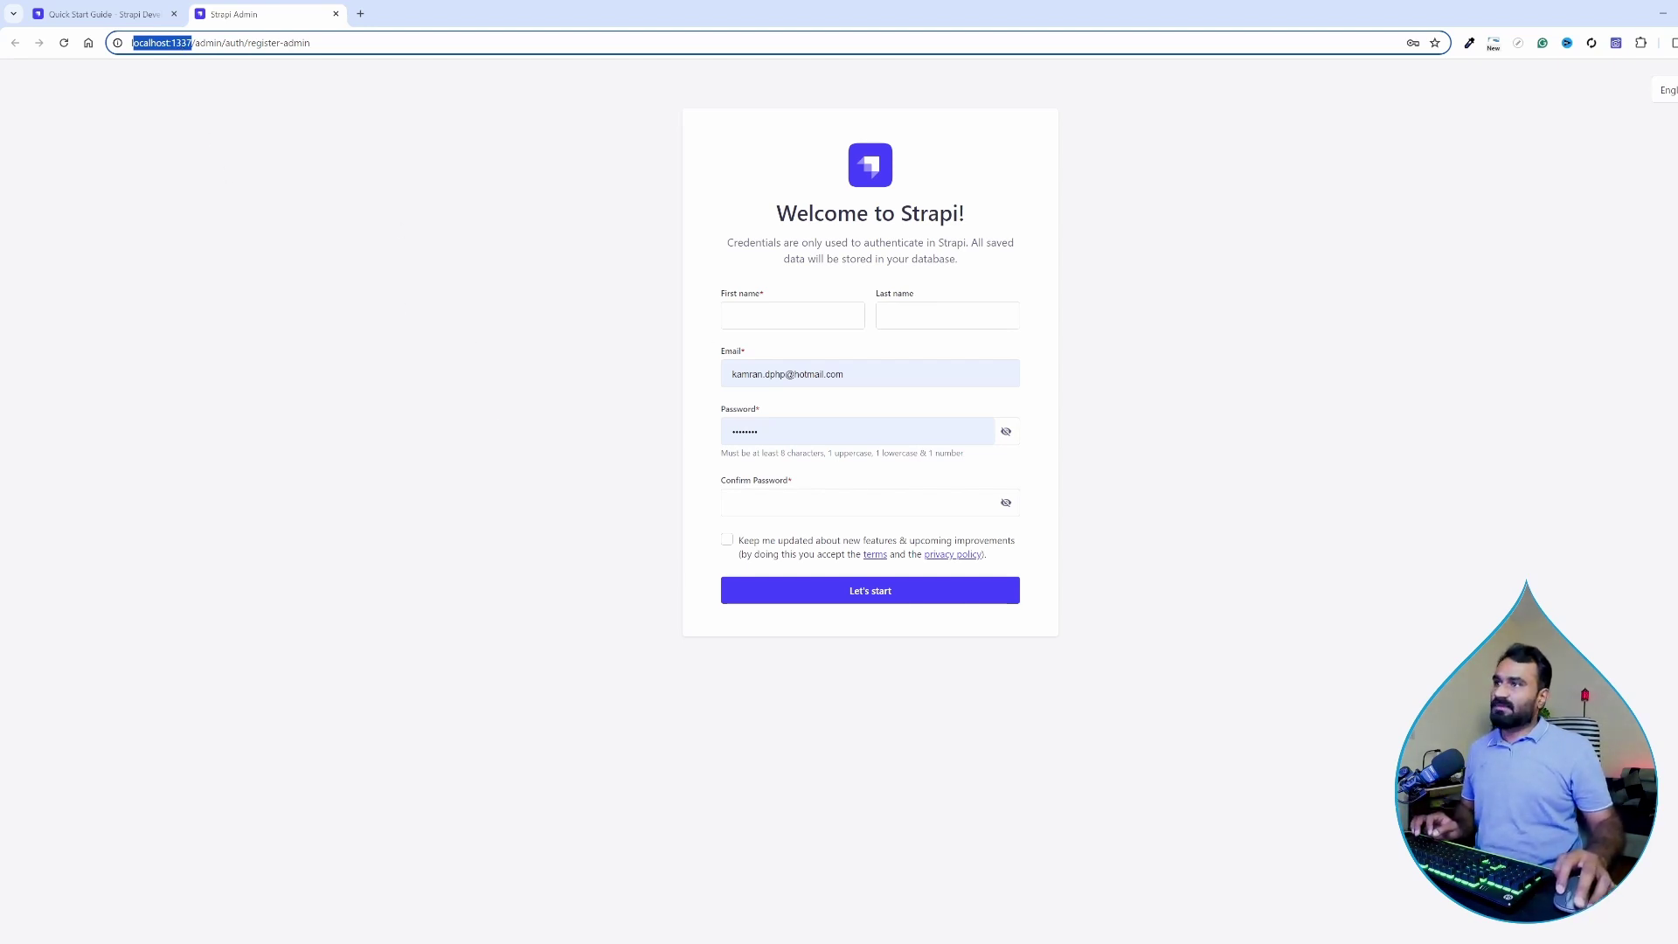
- Register the admin with autofilled name and e-mail, a confirmed password, and Keep me updated ticked
left_click(793, 315)
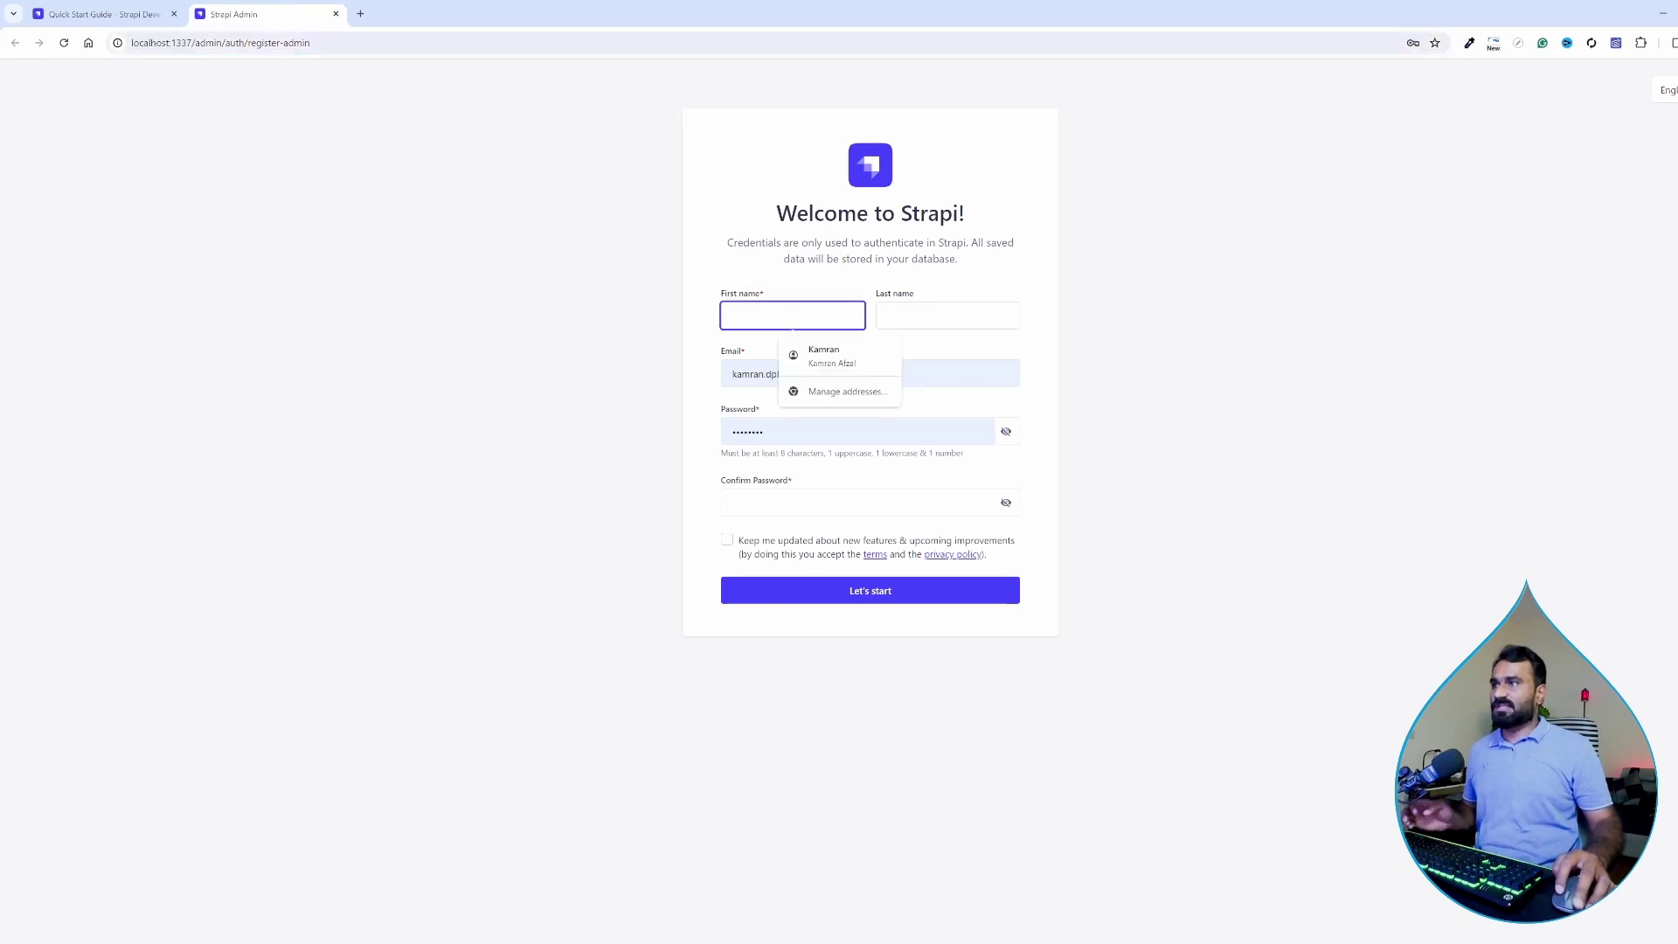
left_click(826, 356)
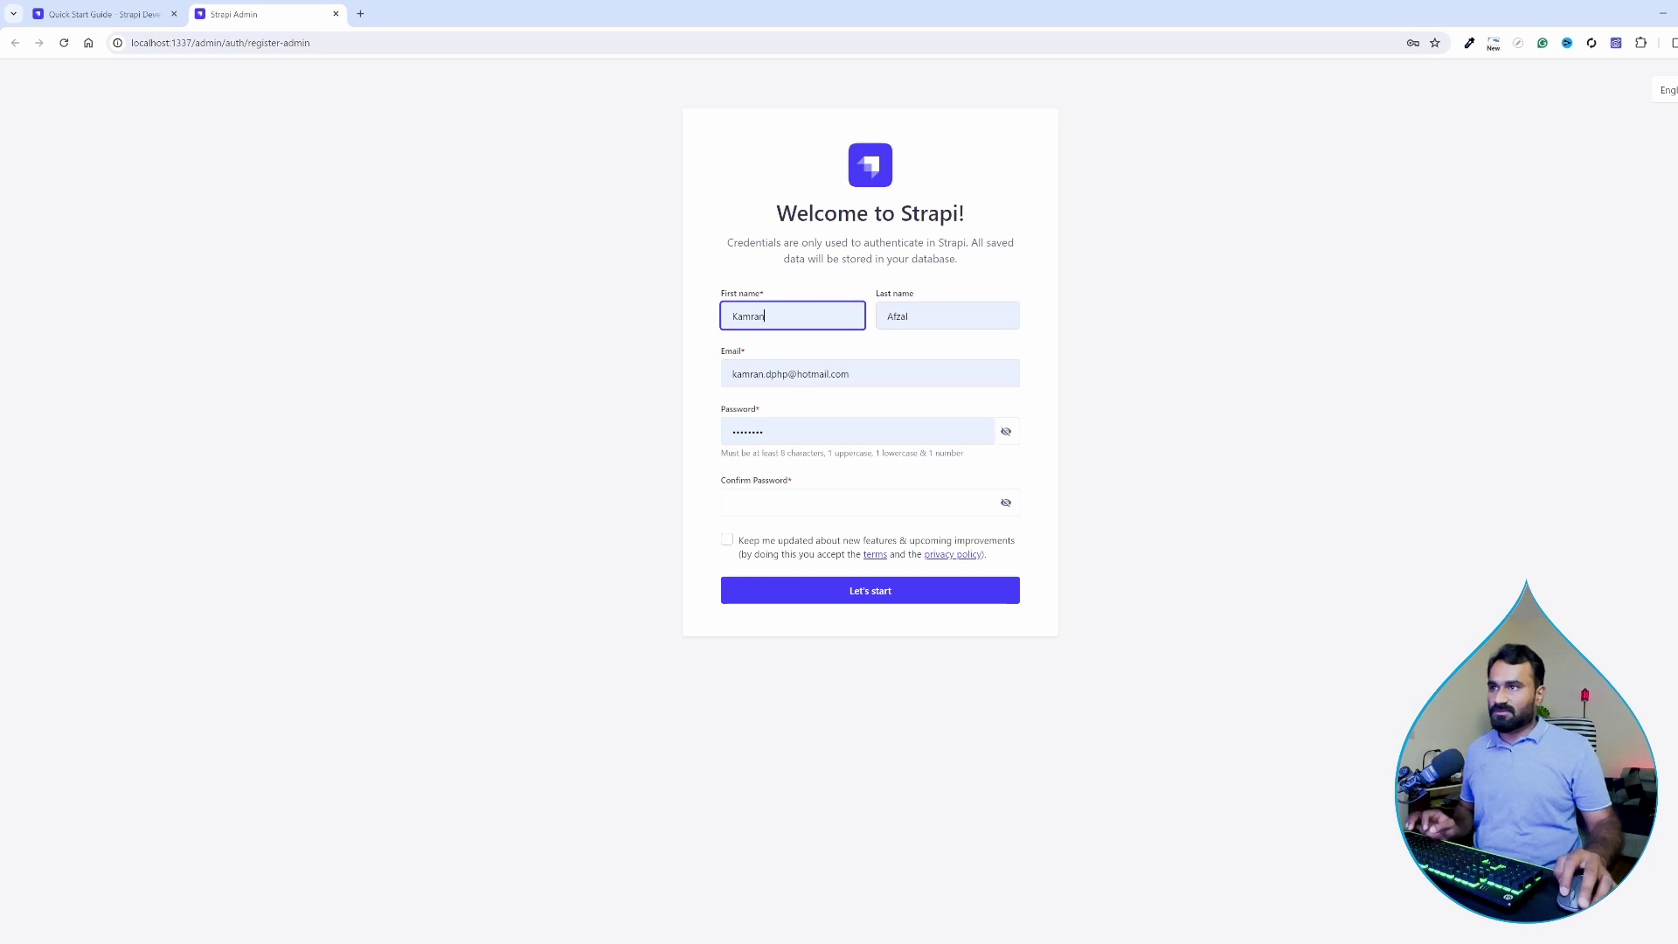
key("Tab")
key("Tab")
key("Tab")
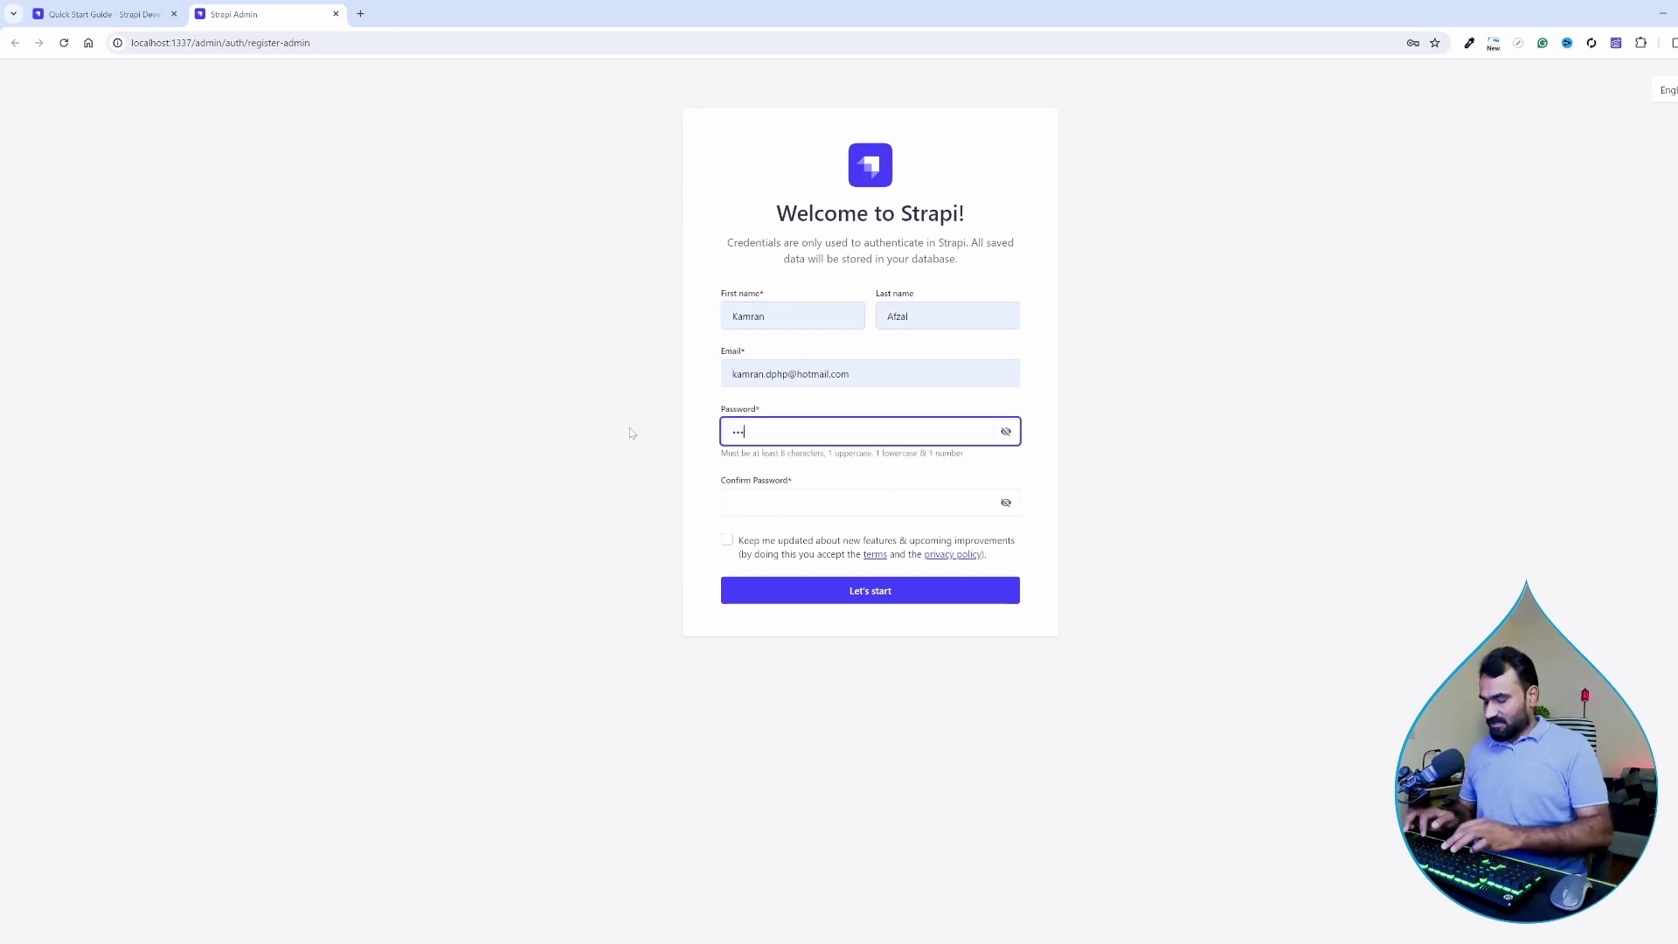
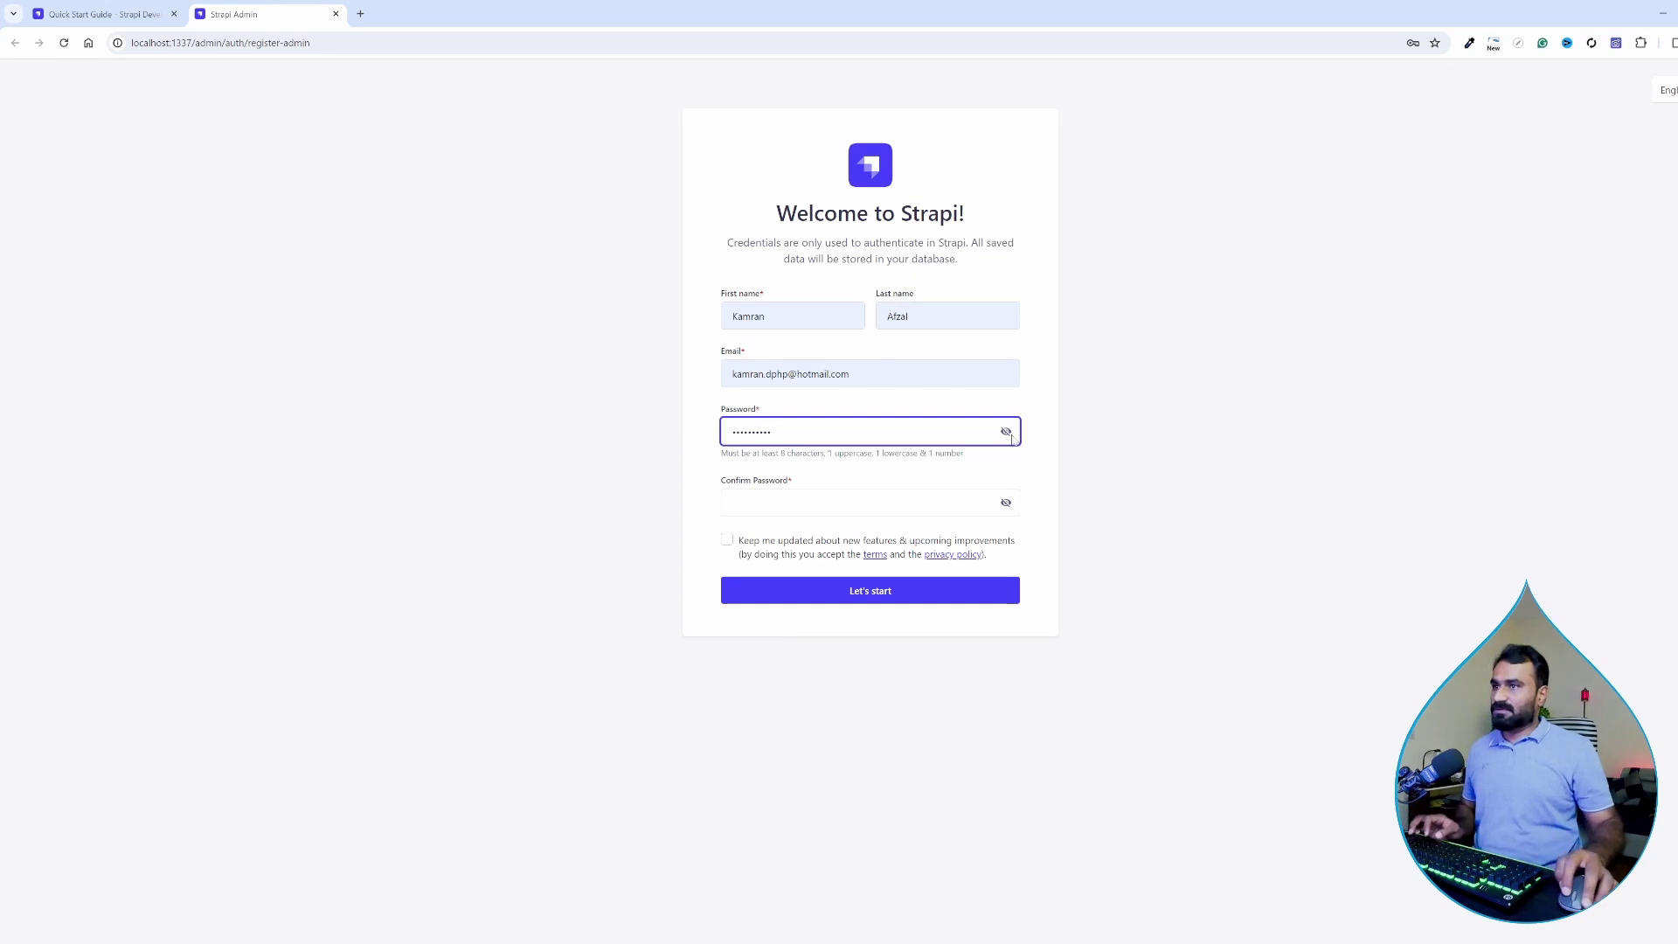
left_click(1006, 432)
key("ctrl+a")
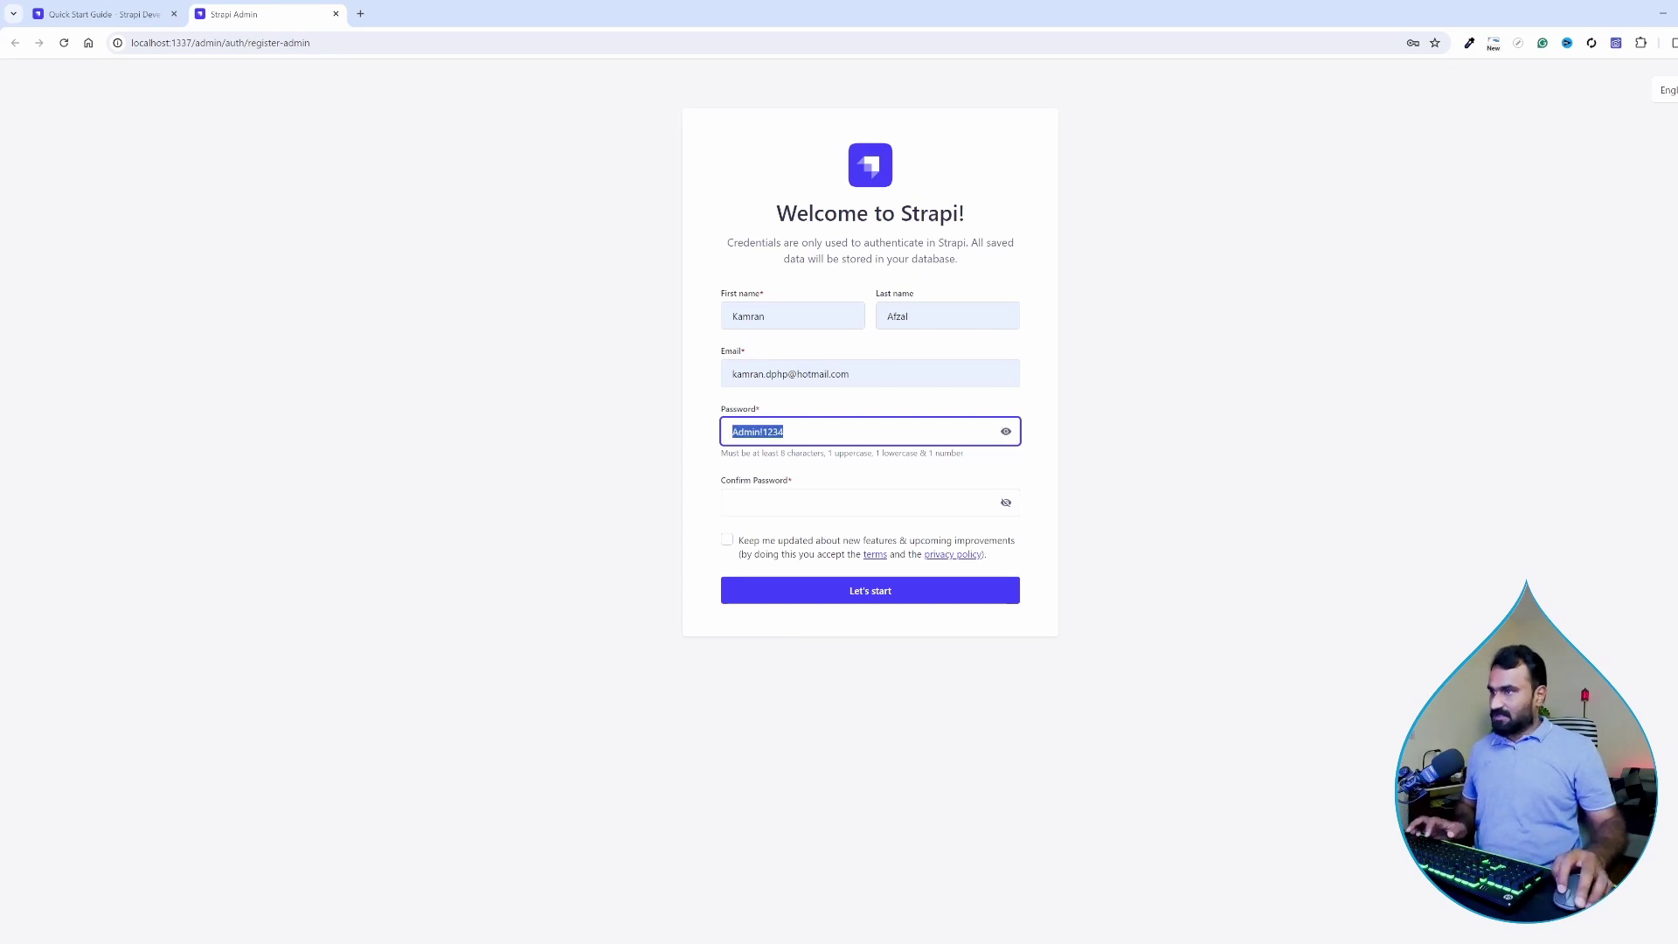
left_click(856, 503)
key("ctrl+v")
left_click(727, 540)
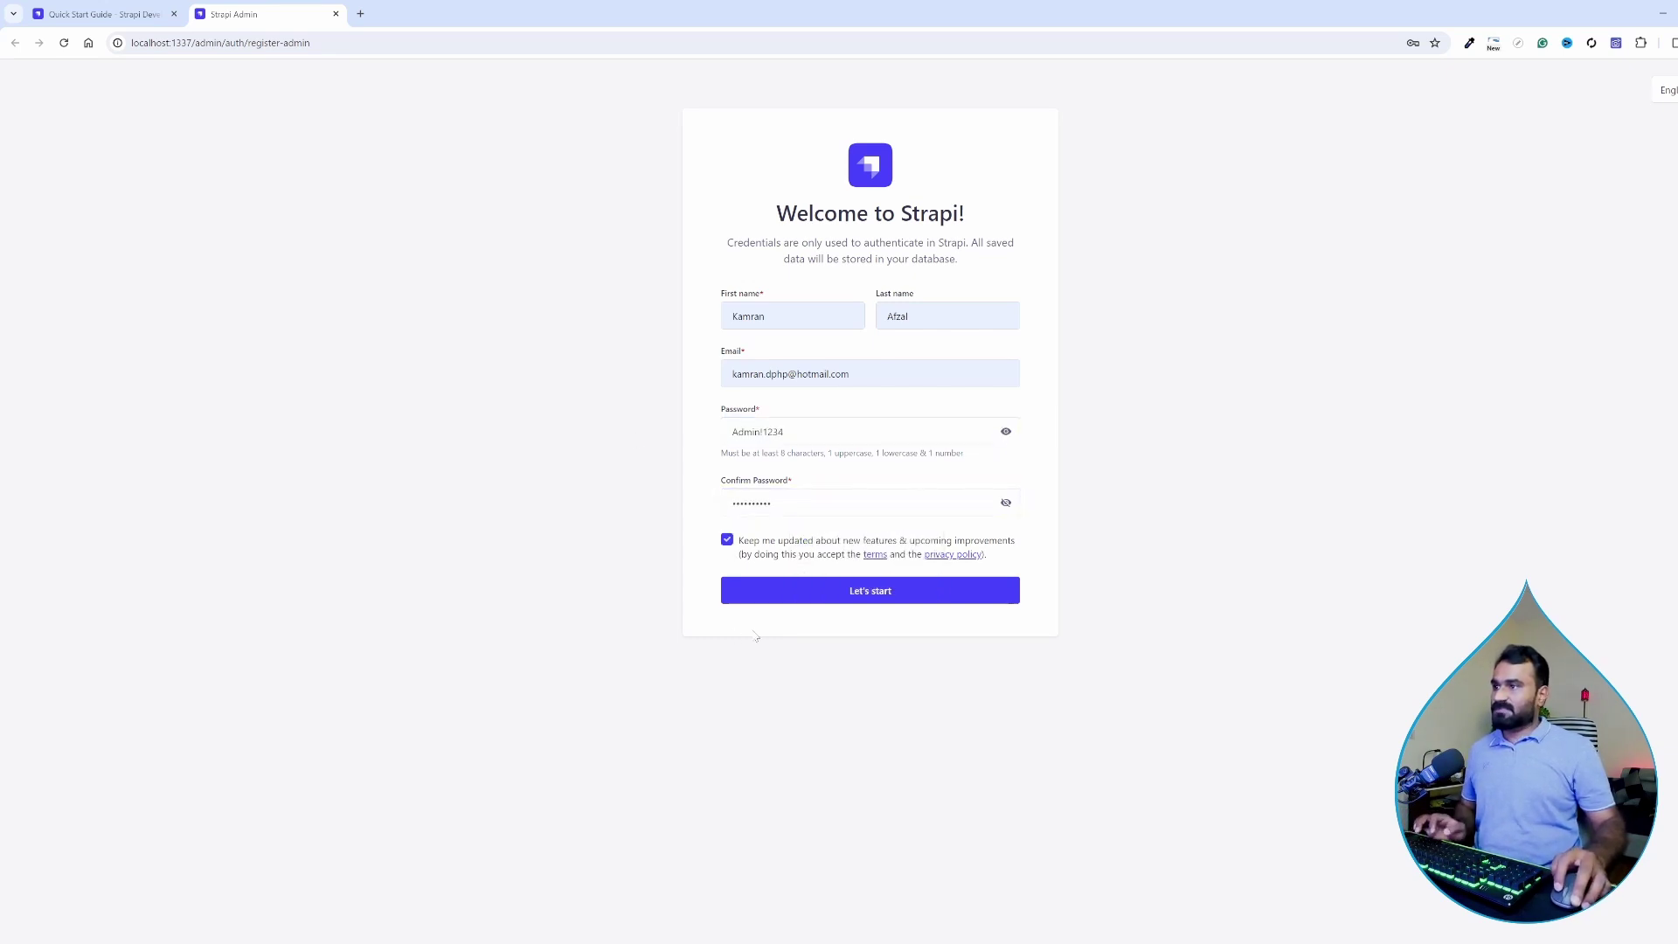
left_click(878, 594)
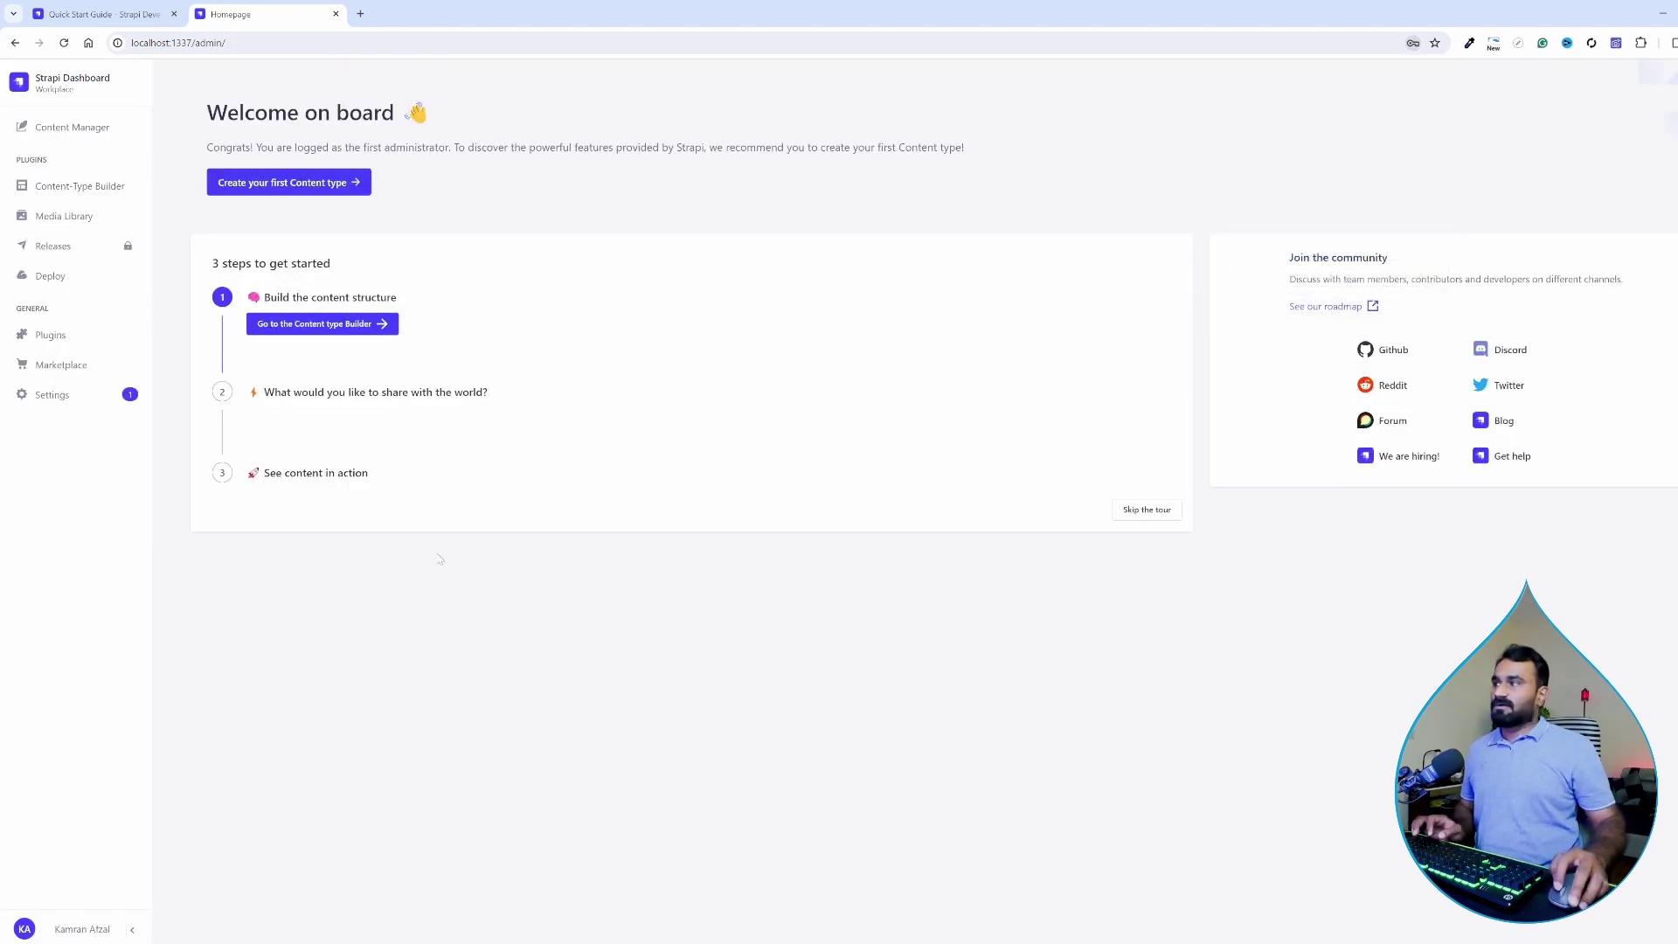
- Close Chrome's Update password? popup over the Welcome on board dashboard
left_click(1321, 249)
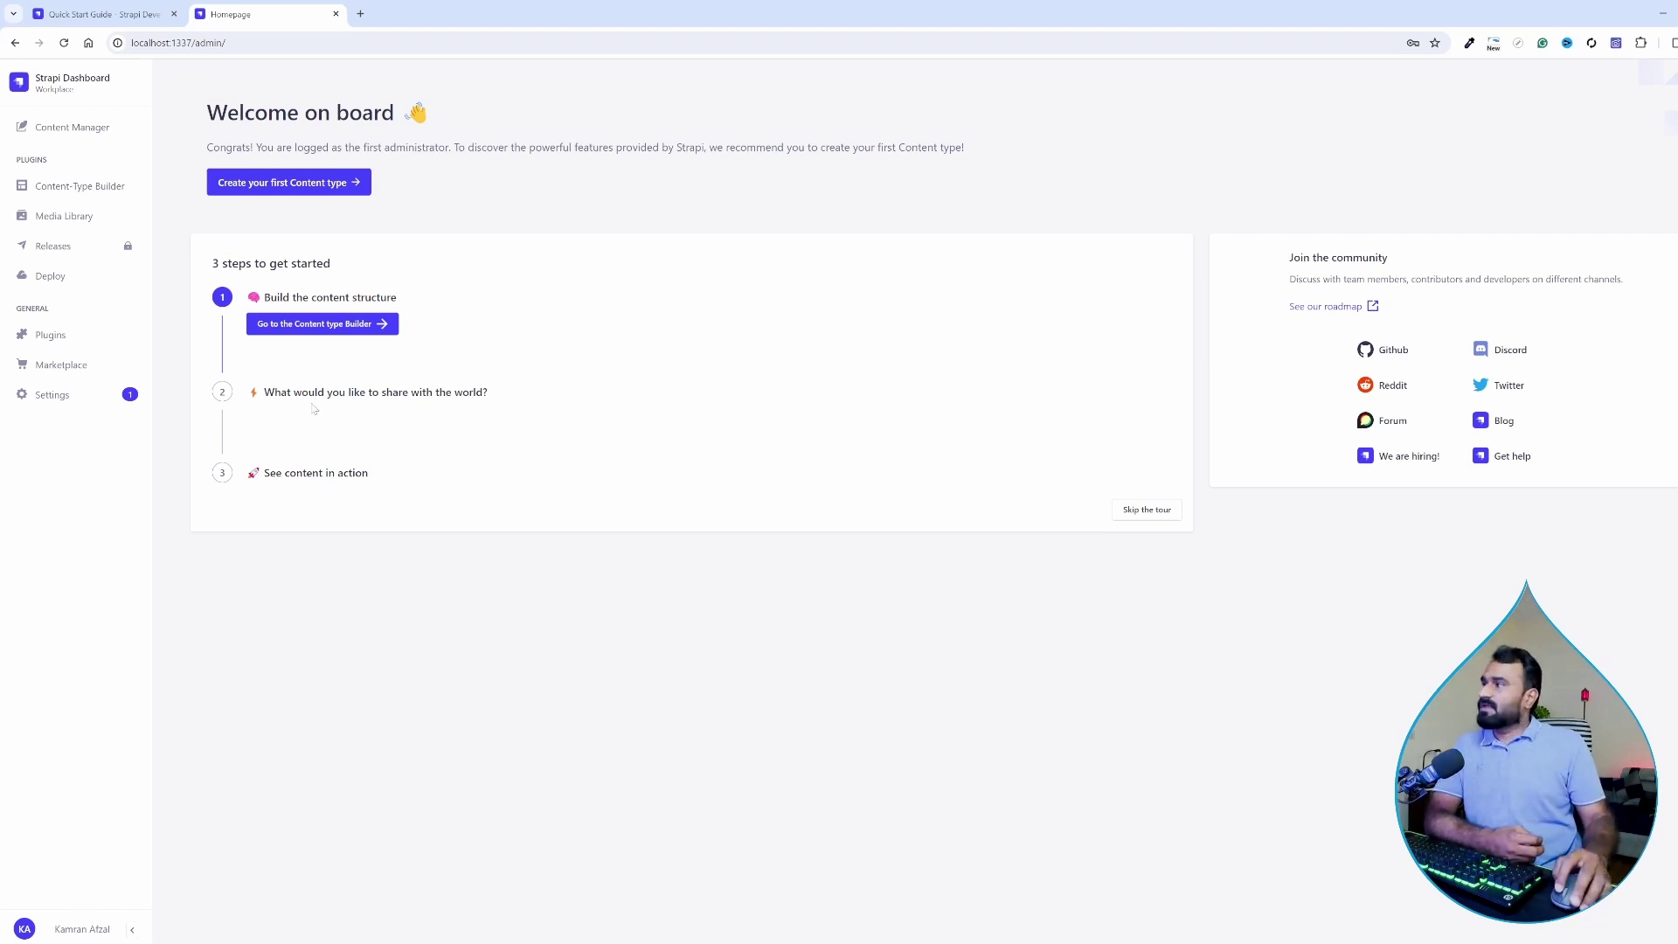
left_click(61, 364)
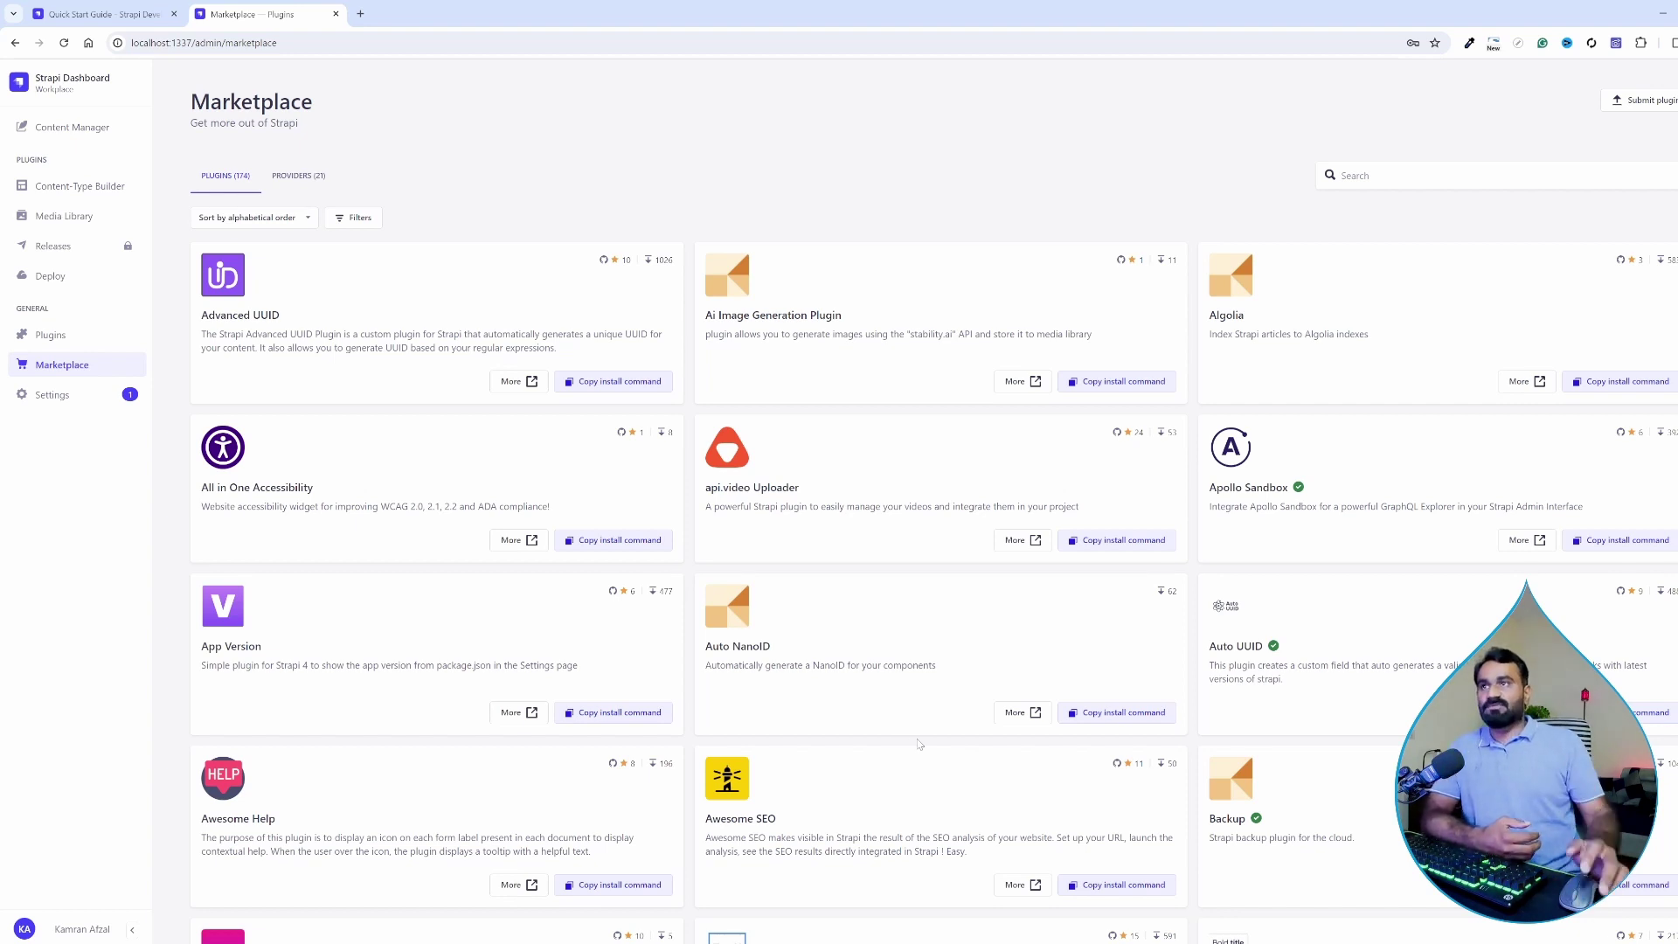
scroll(935, 745, "down", 8)
scroll(956, 749, "down", 2)
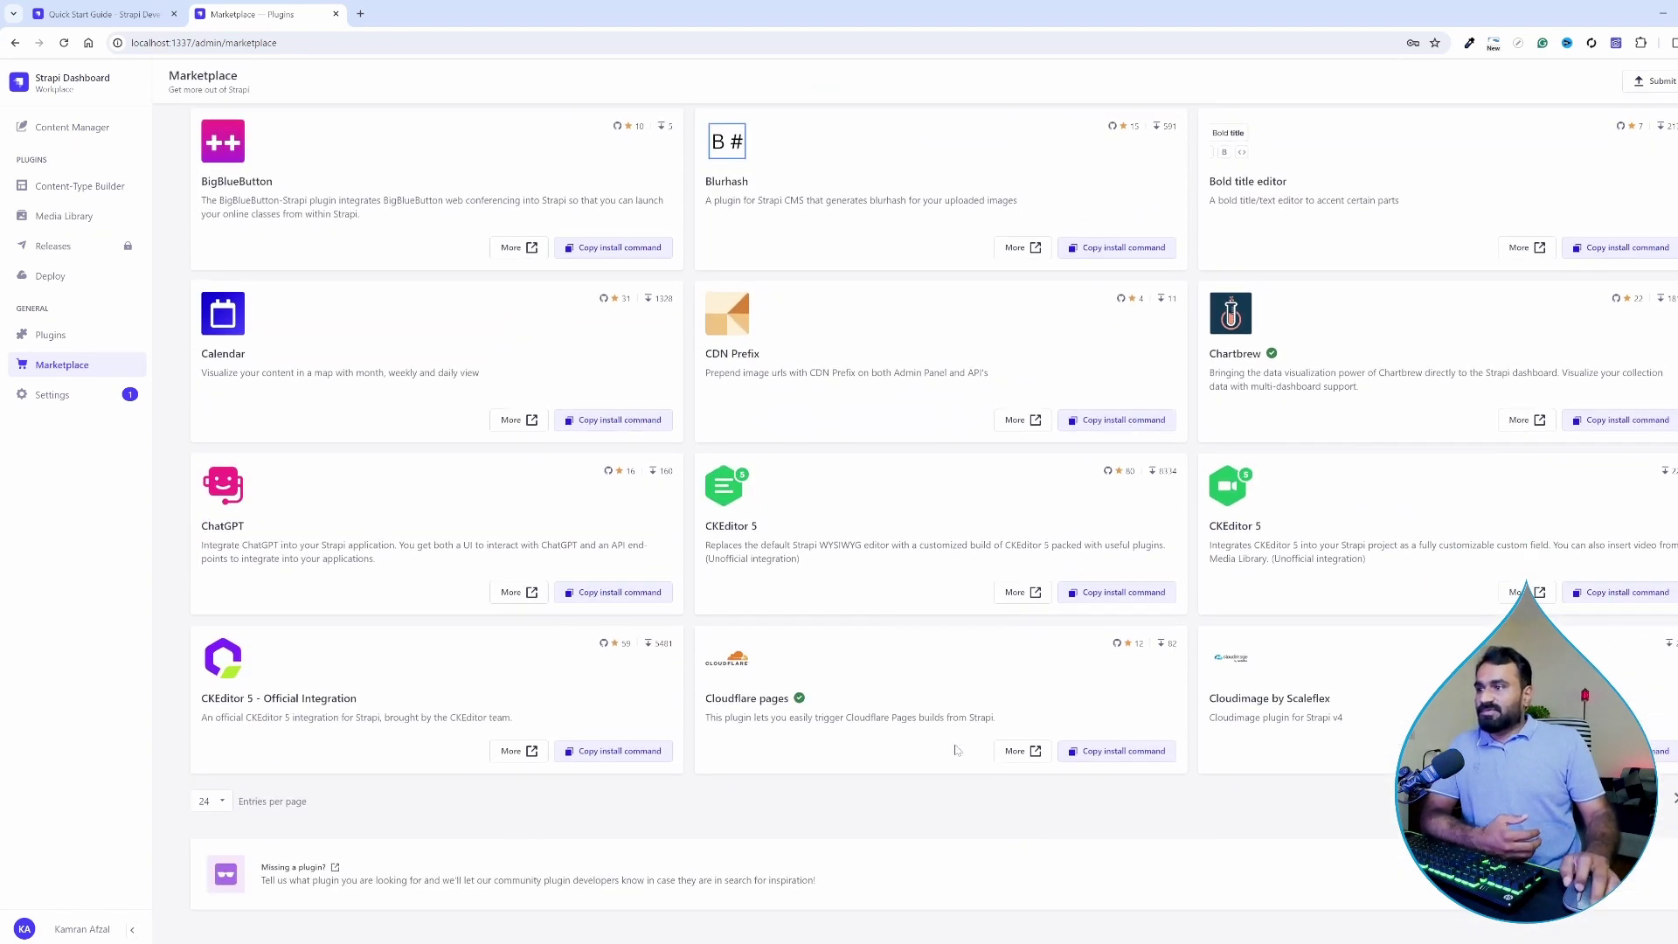
scroll(955, 749, "up", 10)
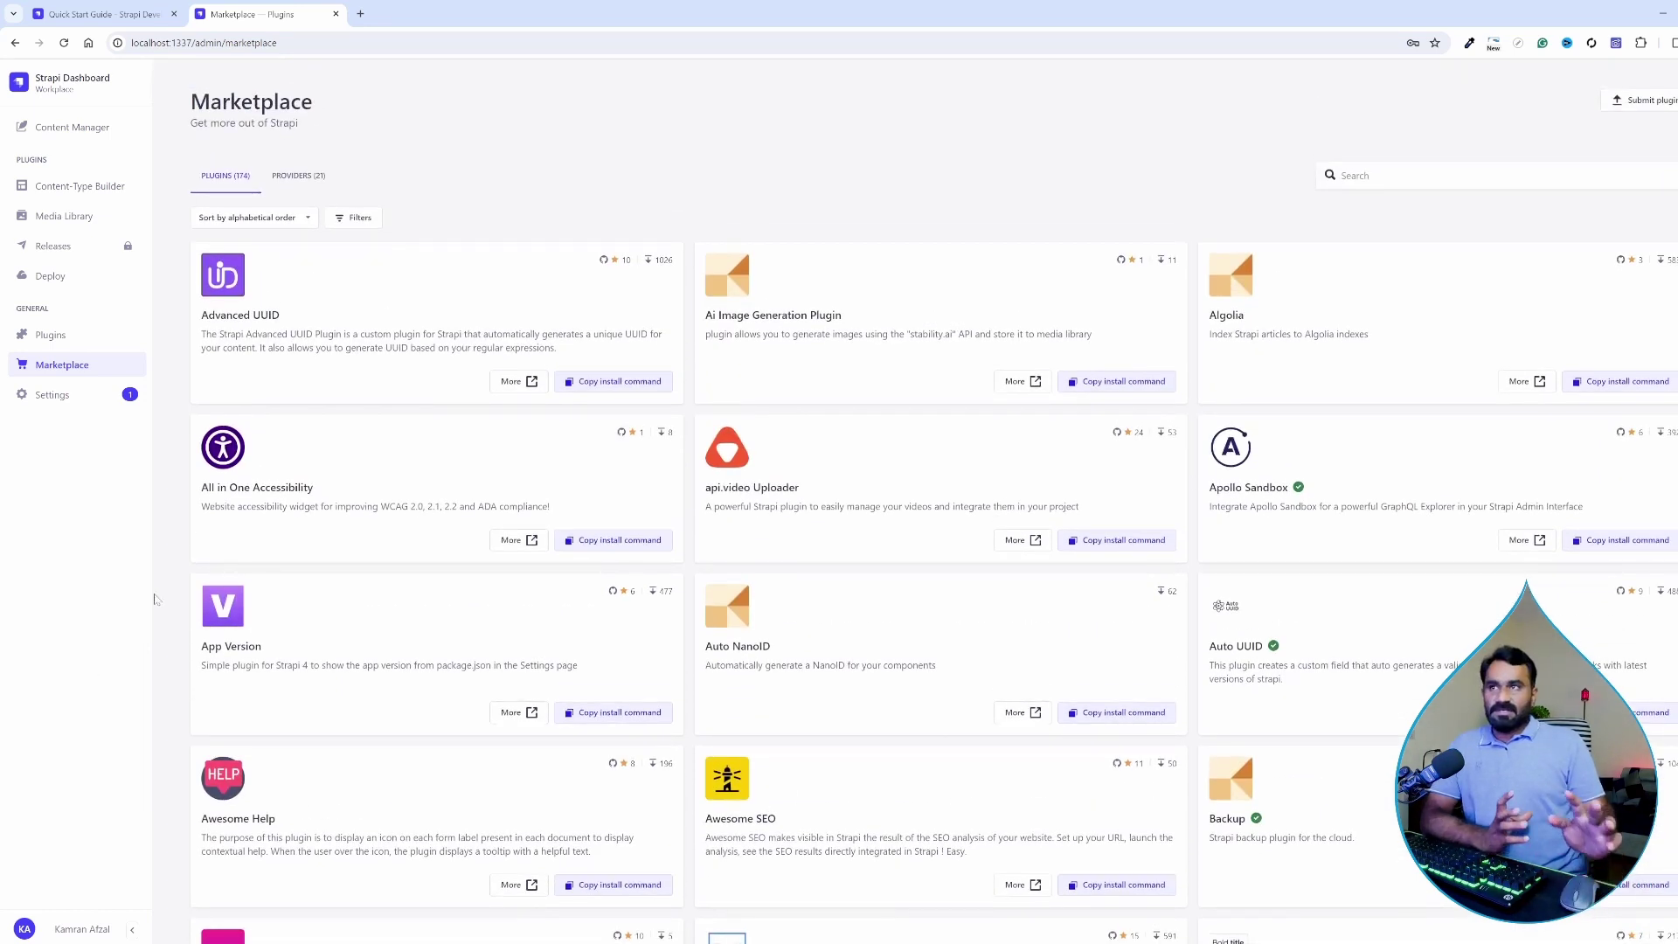
left_click(90, 81)
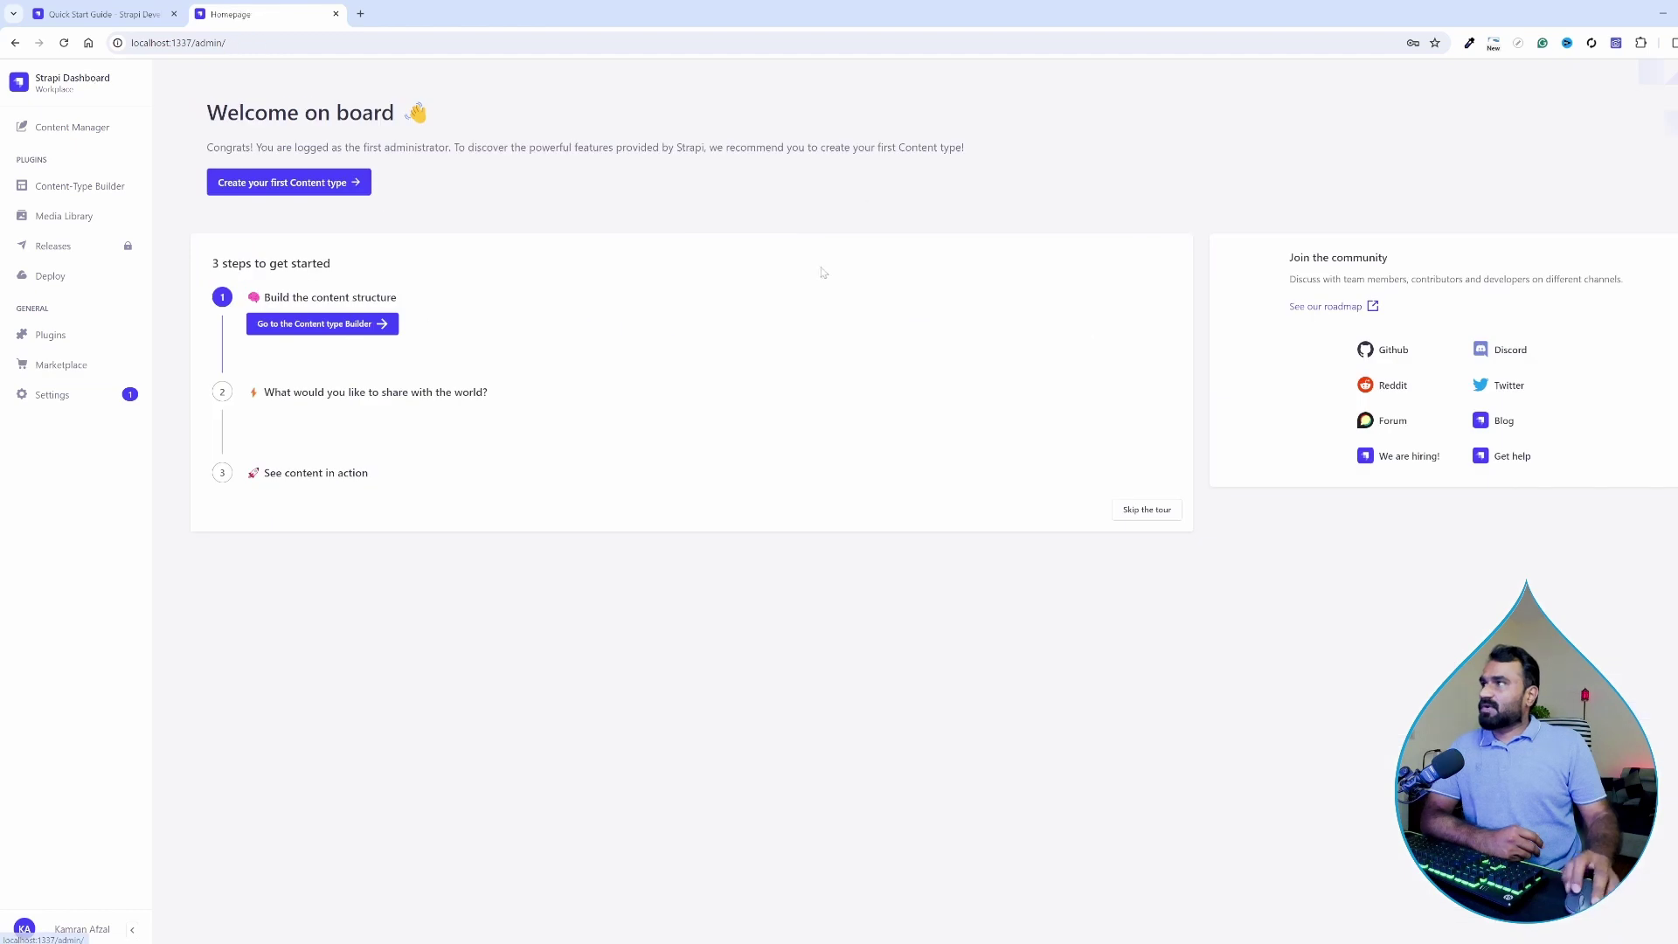